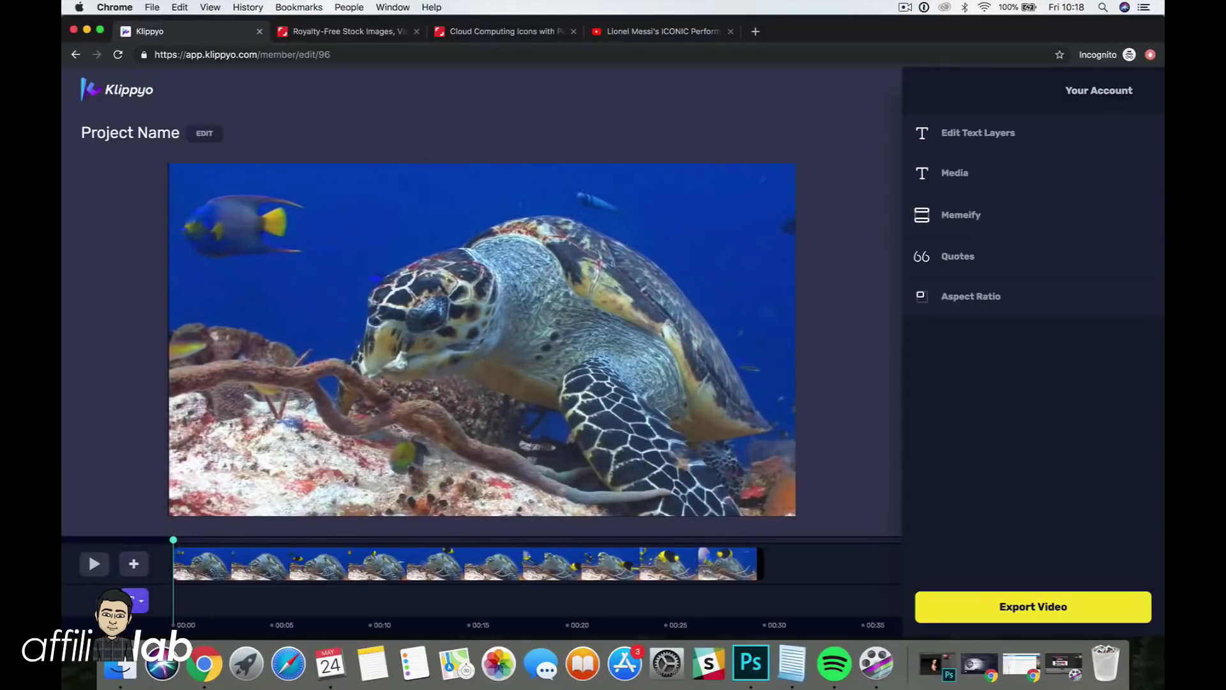
# Briefly play the turtle clip, then expand the Aspect Ratio options (Standard HD 1920 x 1080)
pyautogui.click(89, 577)
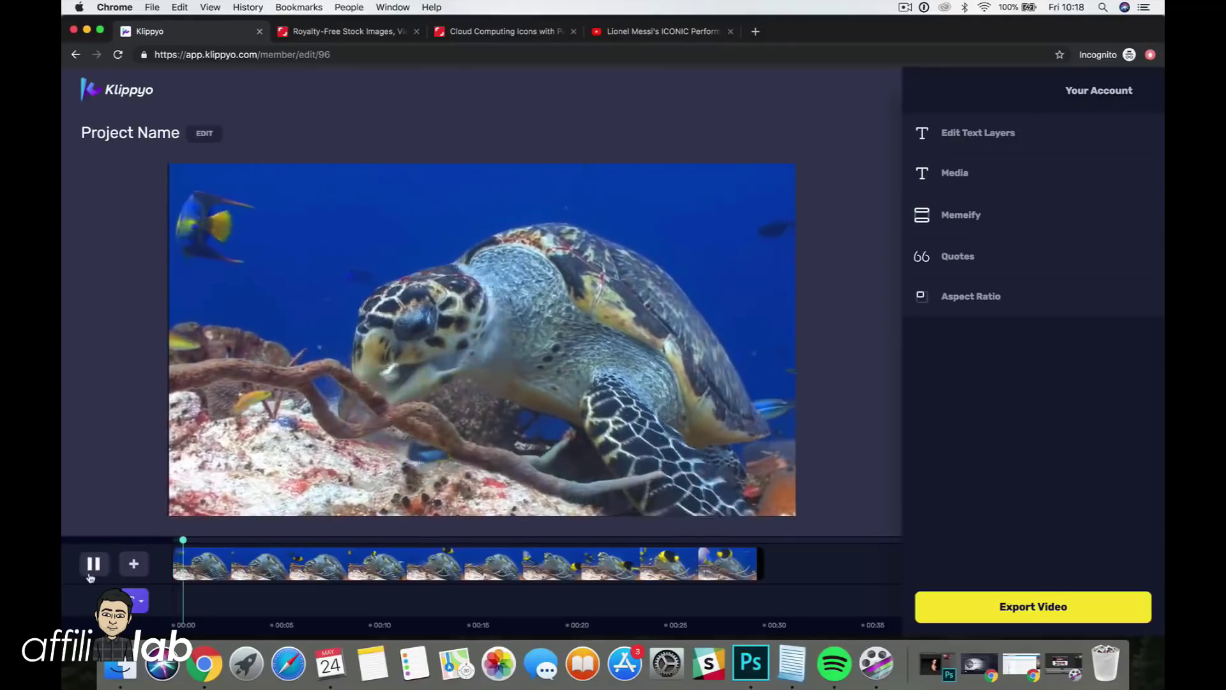
pyautogui.click(90, 577)
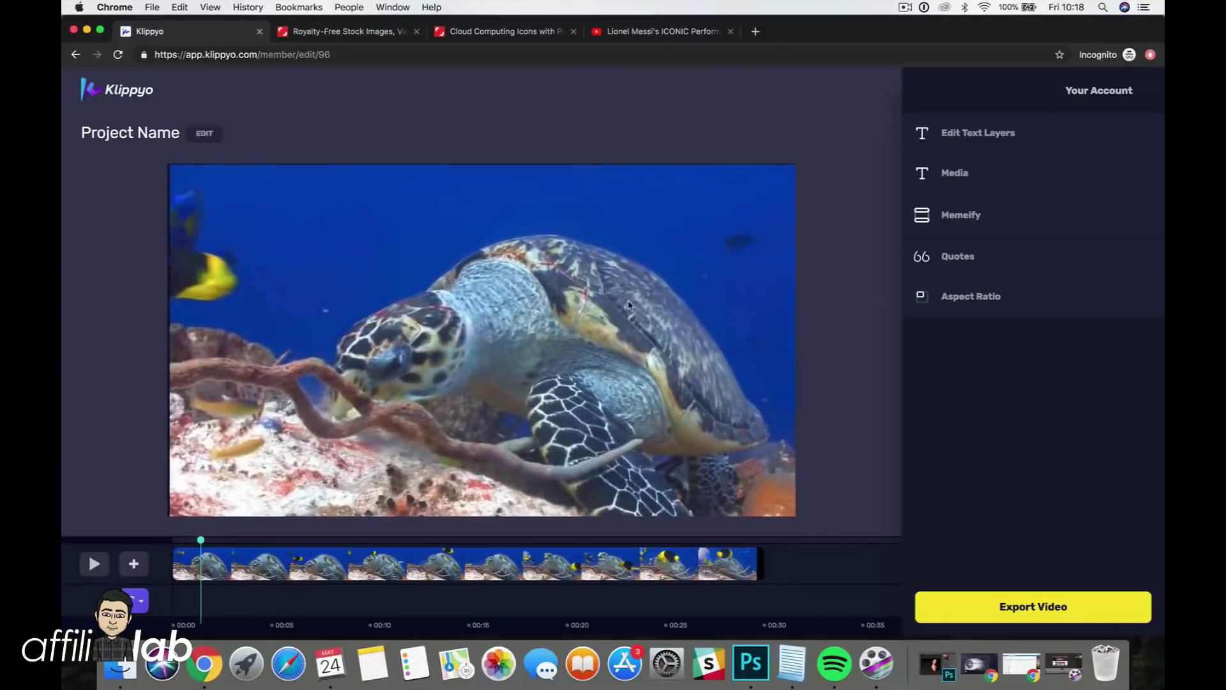
pyautogui.click(1013, 298)
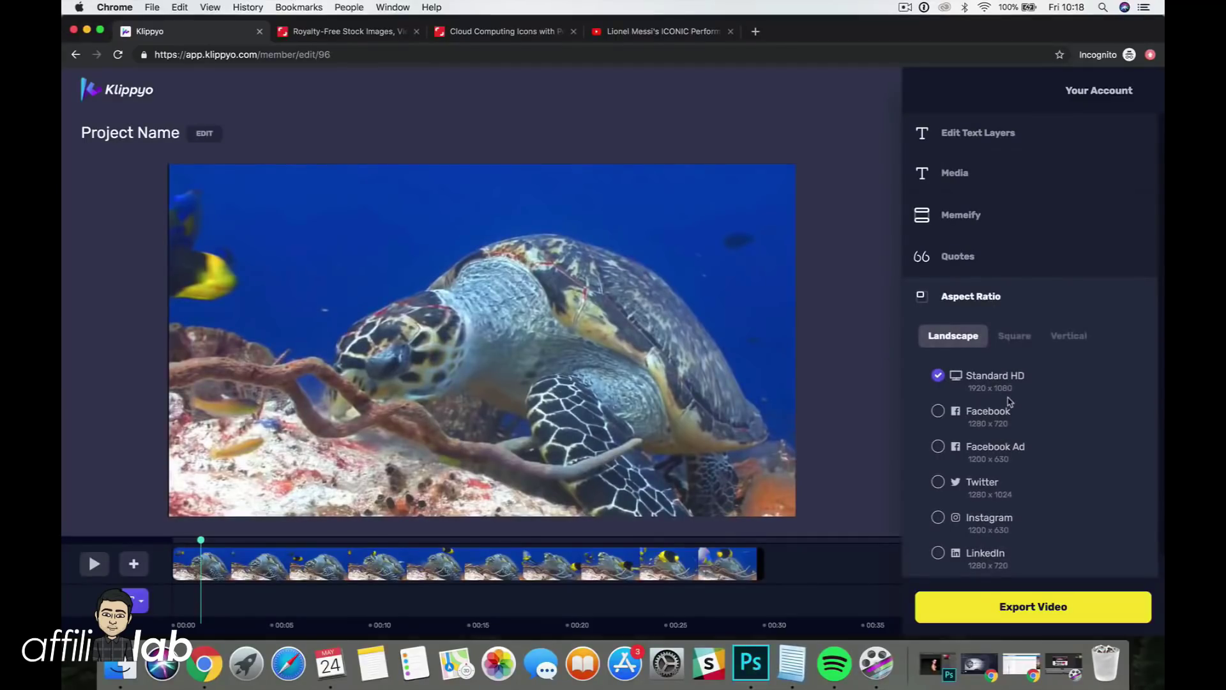
# Switch to a square 600×600 Facebook Ad frame, then shrink the turtle footage and move it down
pyautogui.click(1015, 336)
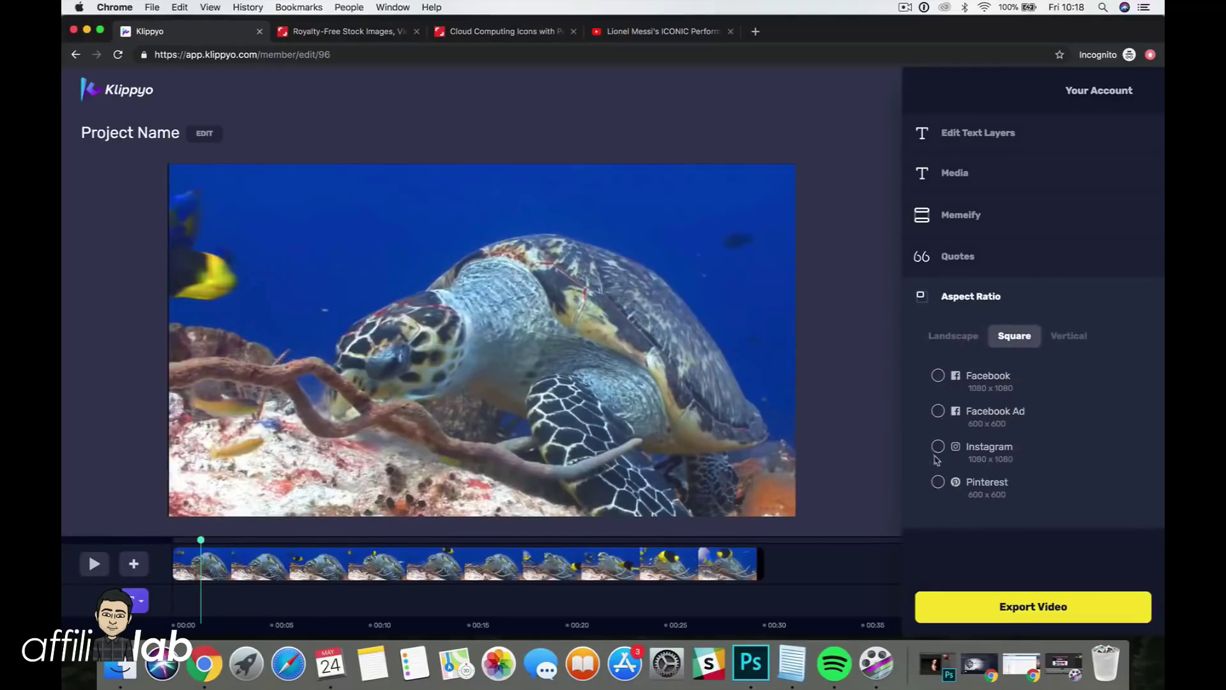
pyautogui.click(938, 412)
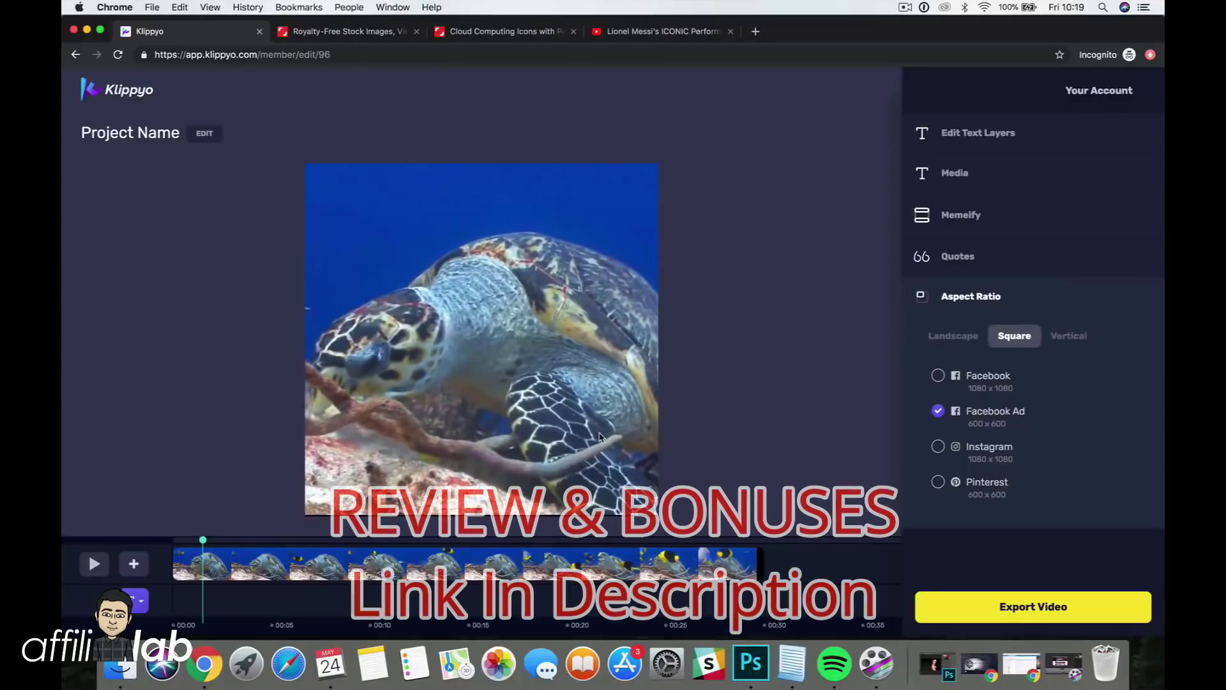
pyautogui.click(985, 170)
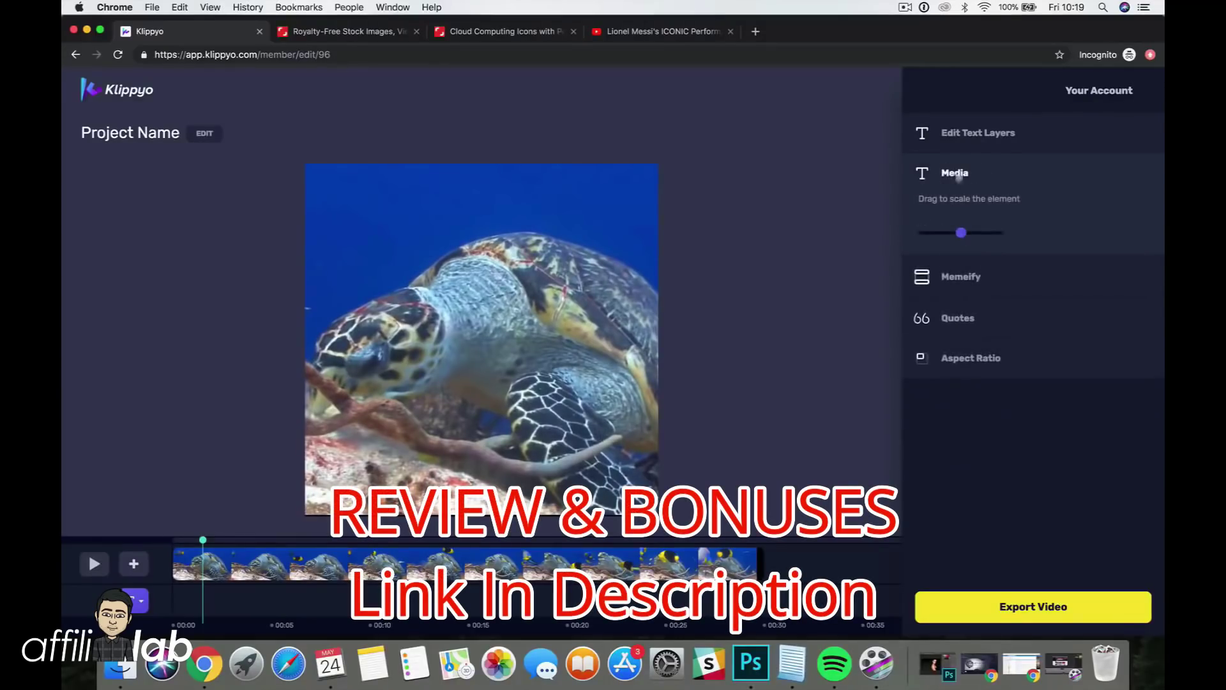
pyautogui.moveTo(958, 235); pyautogui.dragTo(941, 234)
pyautogui.moveTo(509, 329); pyautogui.dragTo(509, 343)
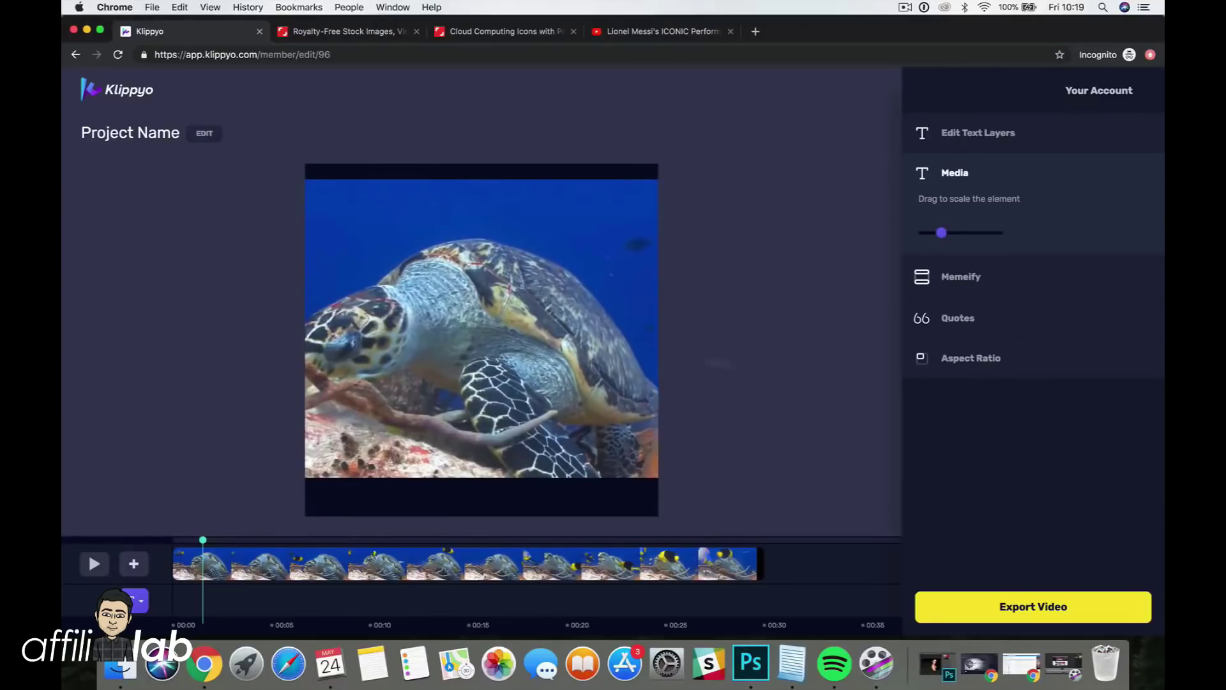
# Switch the aspect ratio back to landscape Standard HD
pyautogui.click(950, 369)
pyautogui.click(937, 375)
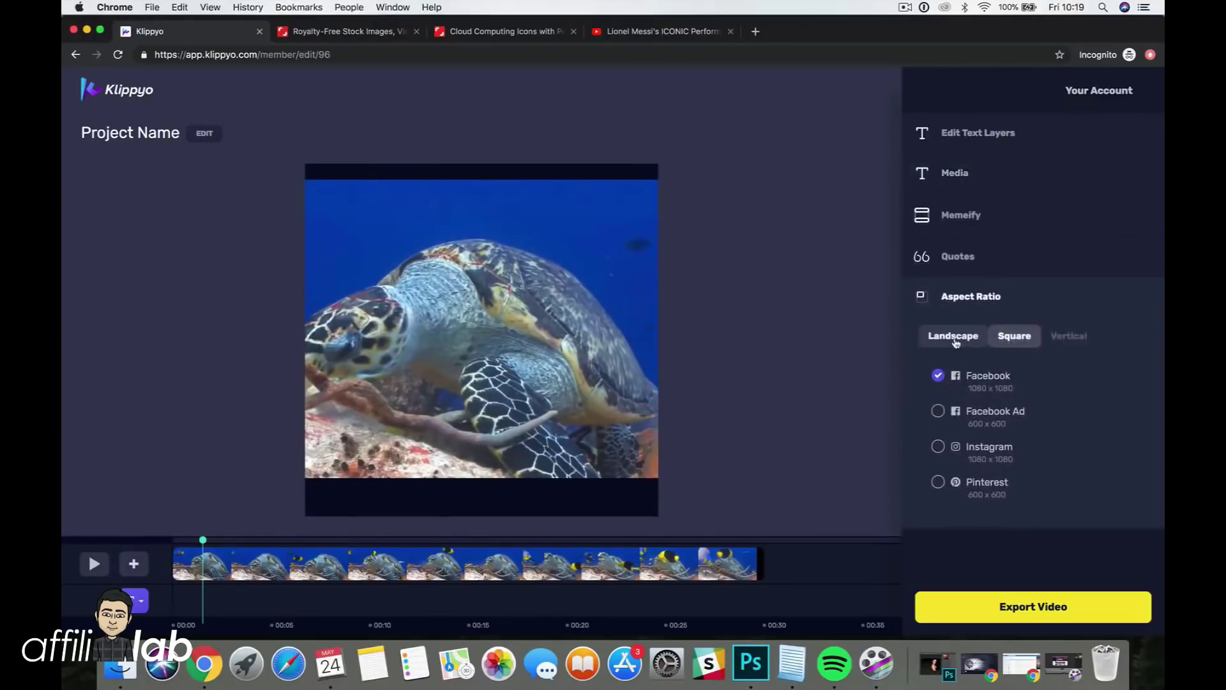
pyautogui.click(953, 336)
pyautogui.click(938, 375)
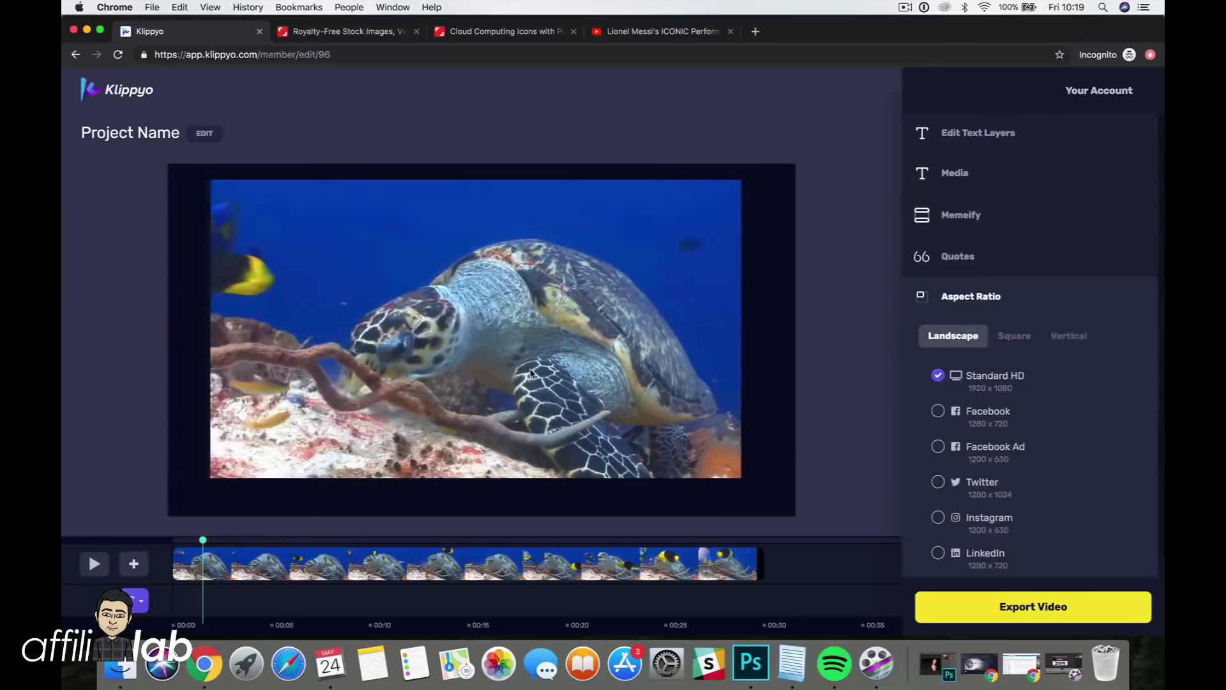
# Enlarge the footage and shift it left to fill the frame, checking it in playback
pyautogui.click(958, 174)
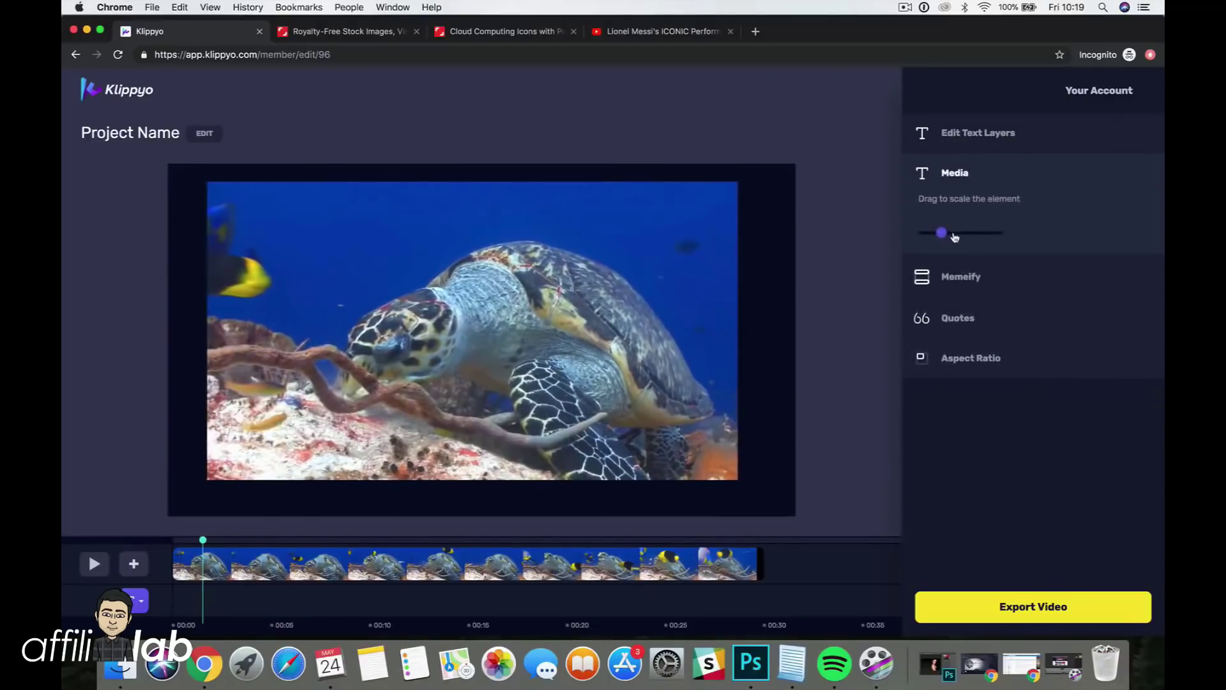
pyautogui.click(954, 234)
pyautogui.moveTo(955, 236); pyautogui.dragTo(967, 239)
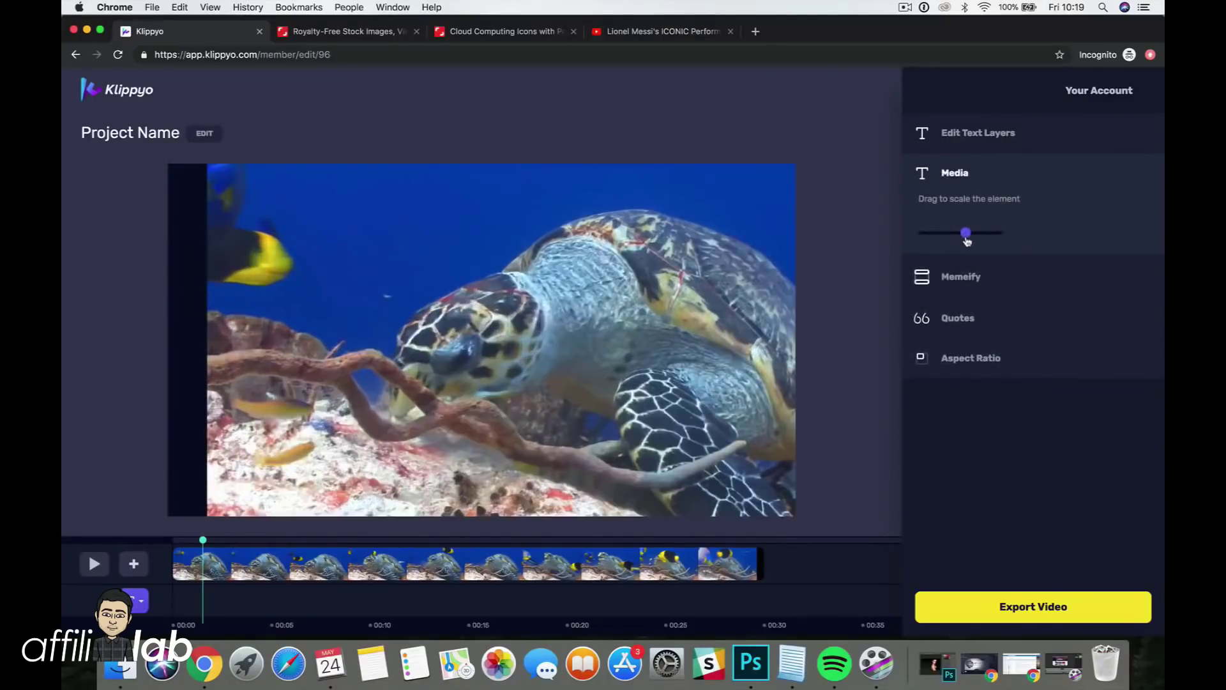
pyautogui.moveTo(724, 311); pyautogui.dragTo(675, 313)
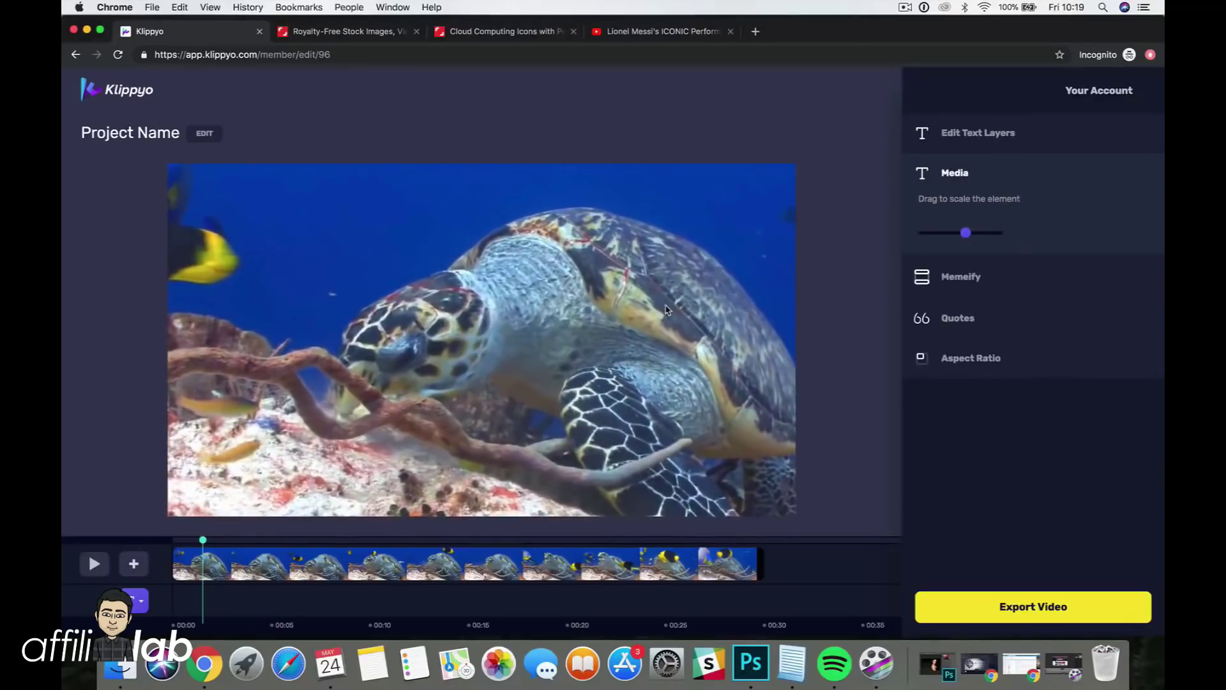
pyautogui.click(88, 555)
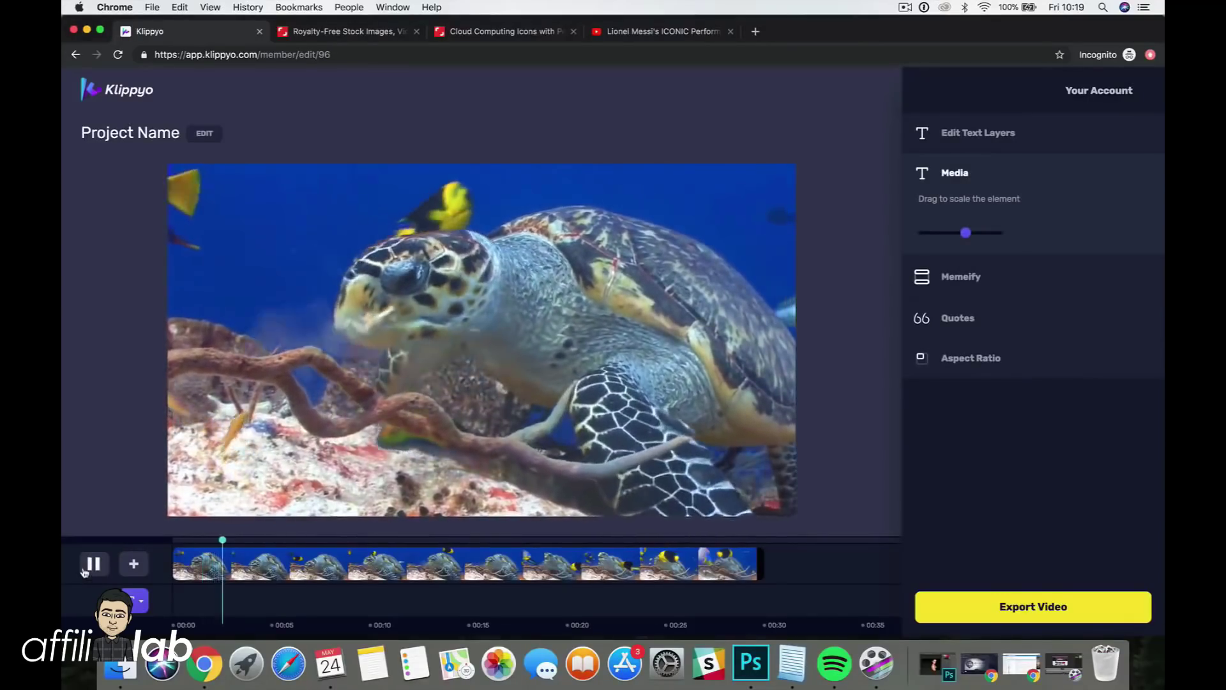
pyautogui.click(84, 569)
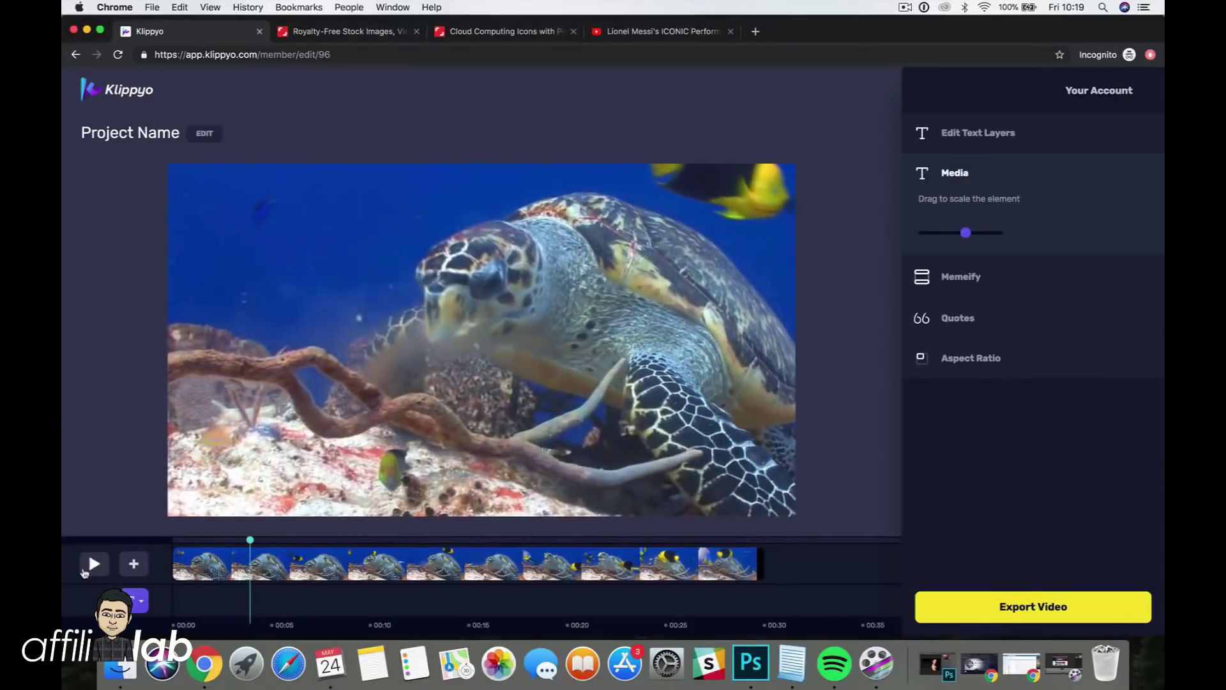
pyautogui.click(948, 288)
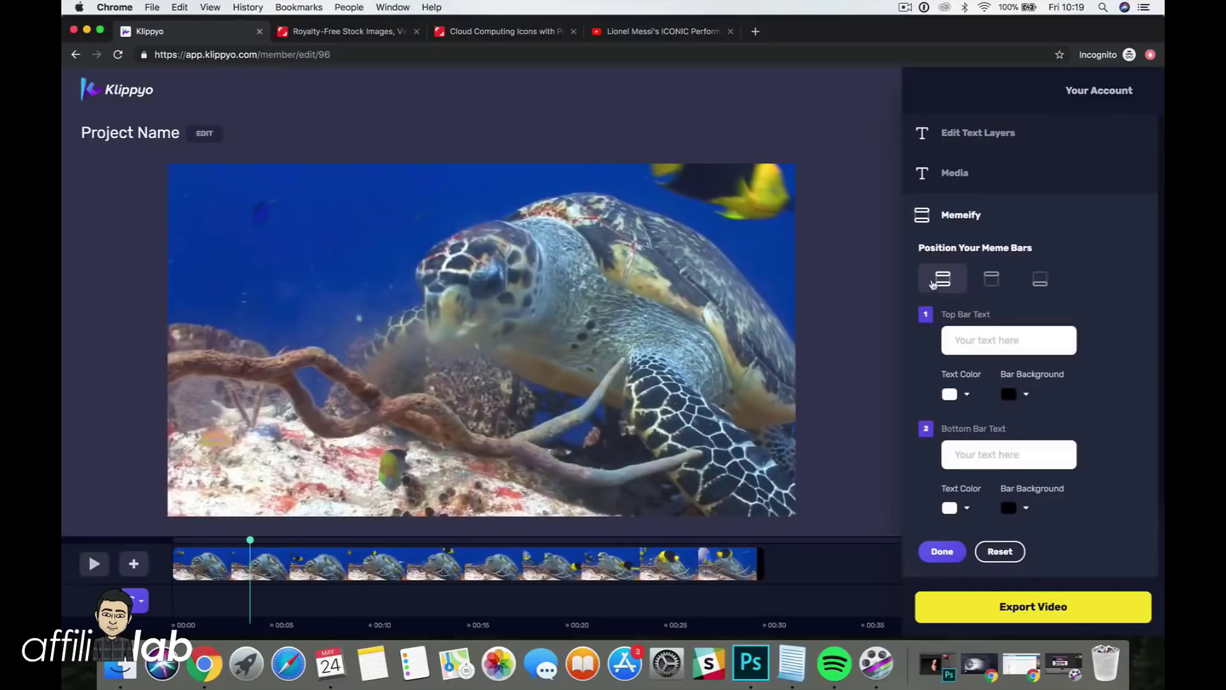
# Add a top-only meme bar reading 'Watch This Video' in yellow #ffff00 text
pyautogui.click(991, 280)
pyautogui.click(982, 345)
pyautogui.write('Watch Thios')
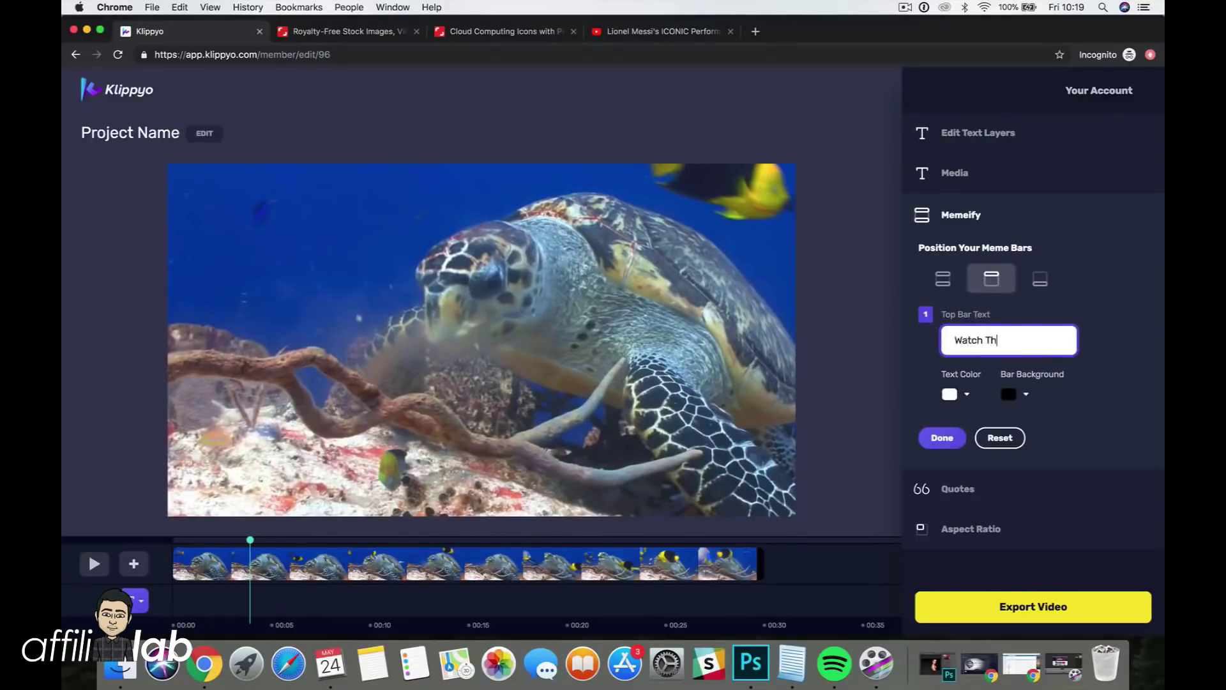
pyautogui.press('BackSpace')
pyautogui.press('BackSpace')
pyautogui.press('BackSpace')
pyautogui.write('s Vide')
pyautogui.click(958, 394)
pyautogui.click(982, 417)
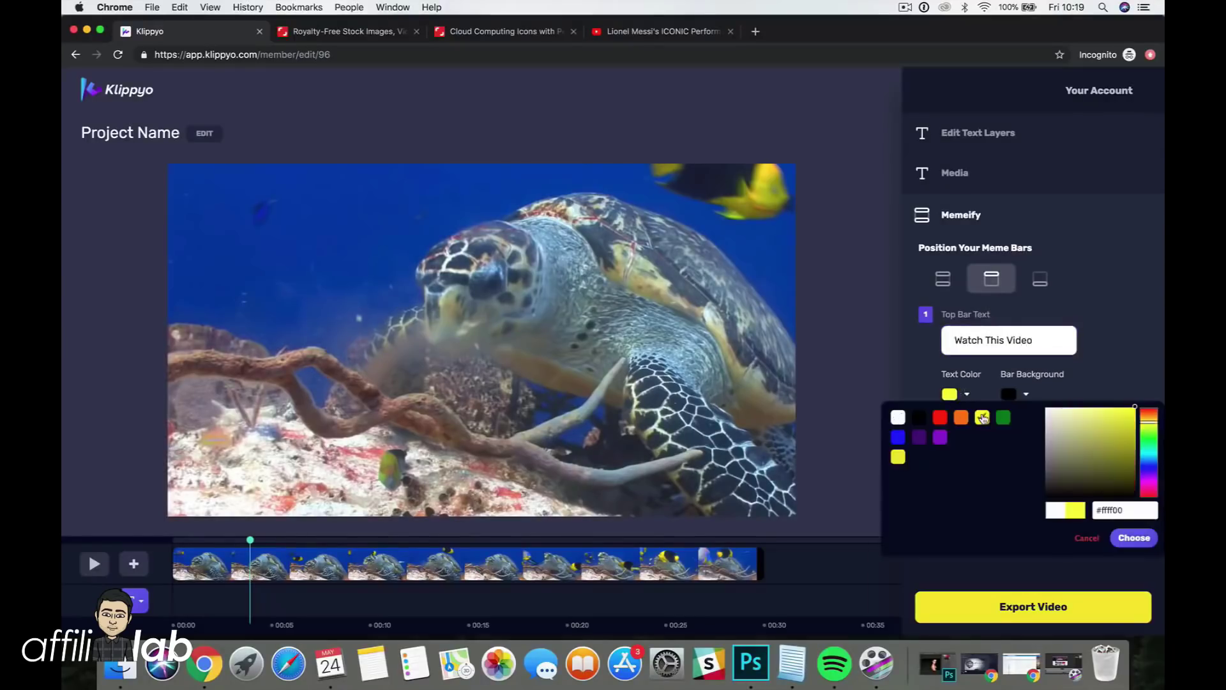
pyautogui.click(1132, 540)
pyautogui.click(940, 439)
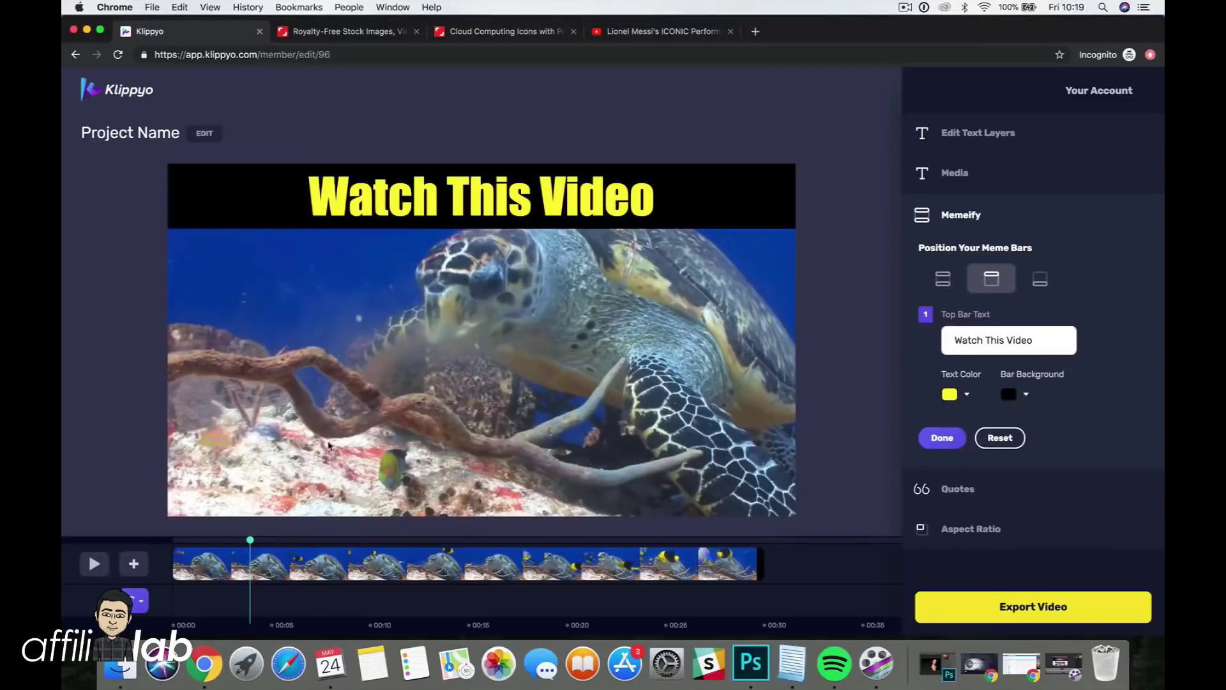
# Compare the both-bars and bottom-only layouts, then keep the top bar only
pyautogui.click(944, 281)
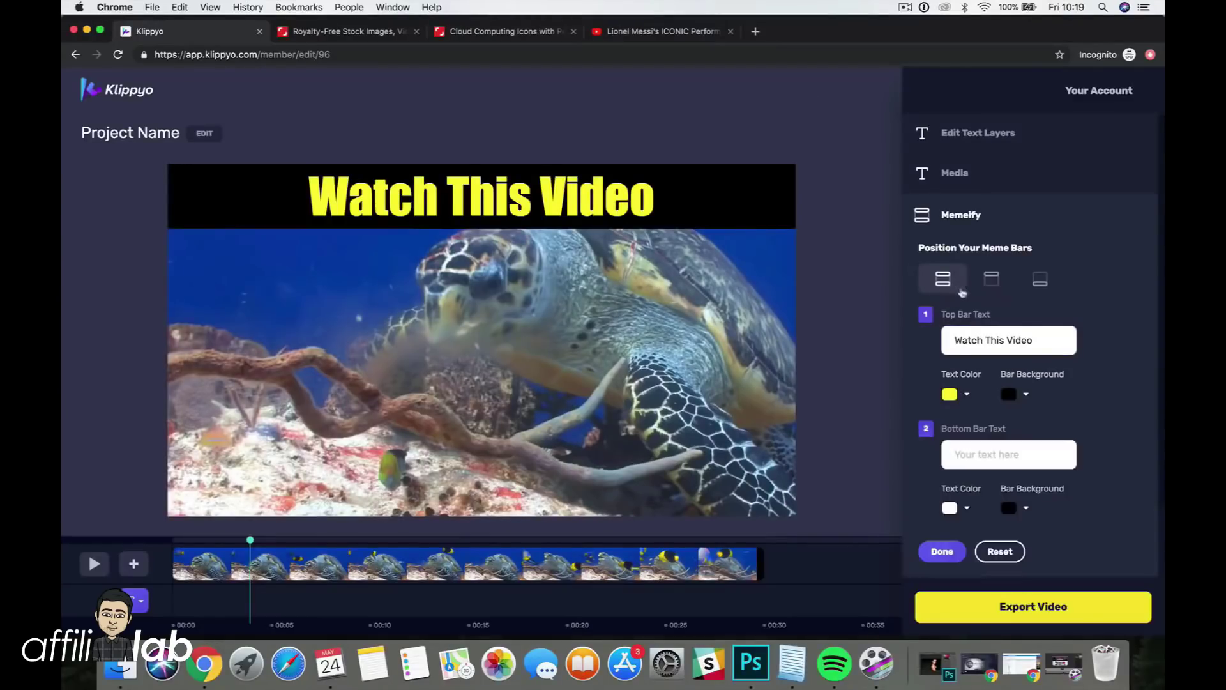
pyautogui.click(991, 281)
pyautogui.click(1040, 289)
pyautogui.click(983, 280)
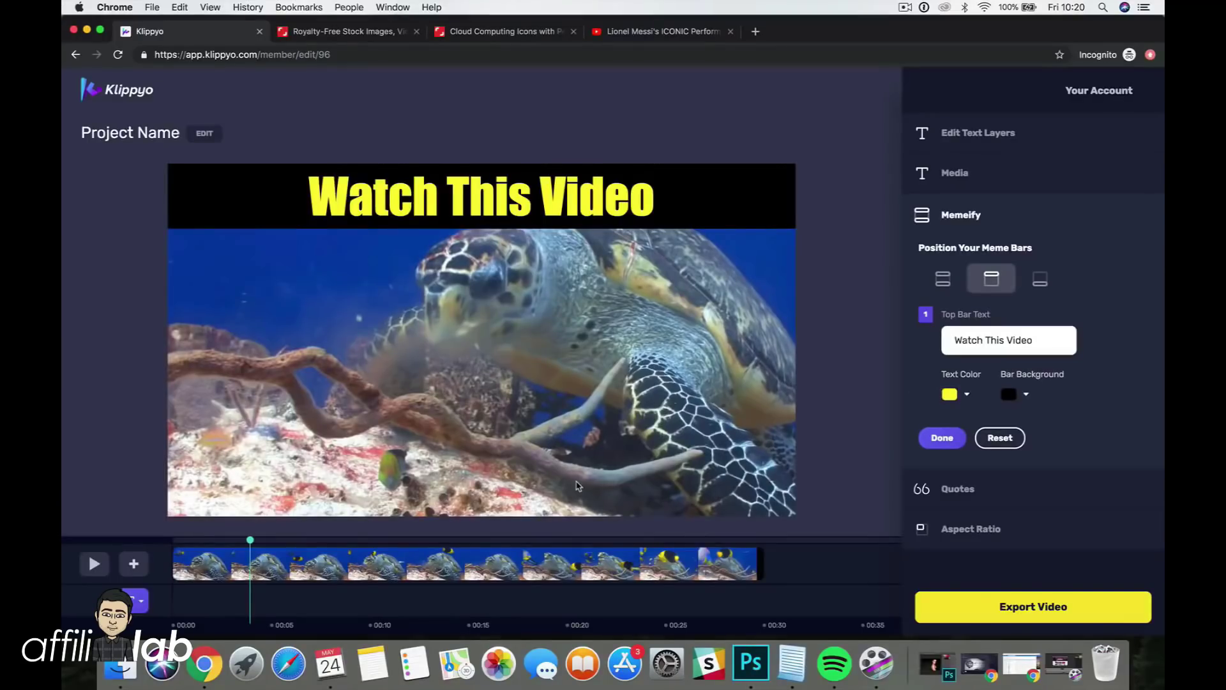
pyautogui.click(944, 218)
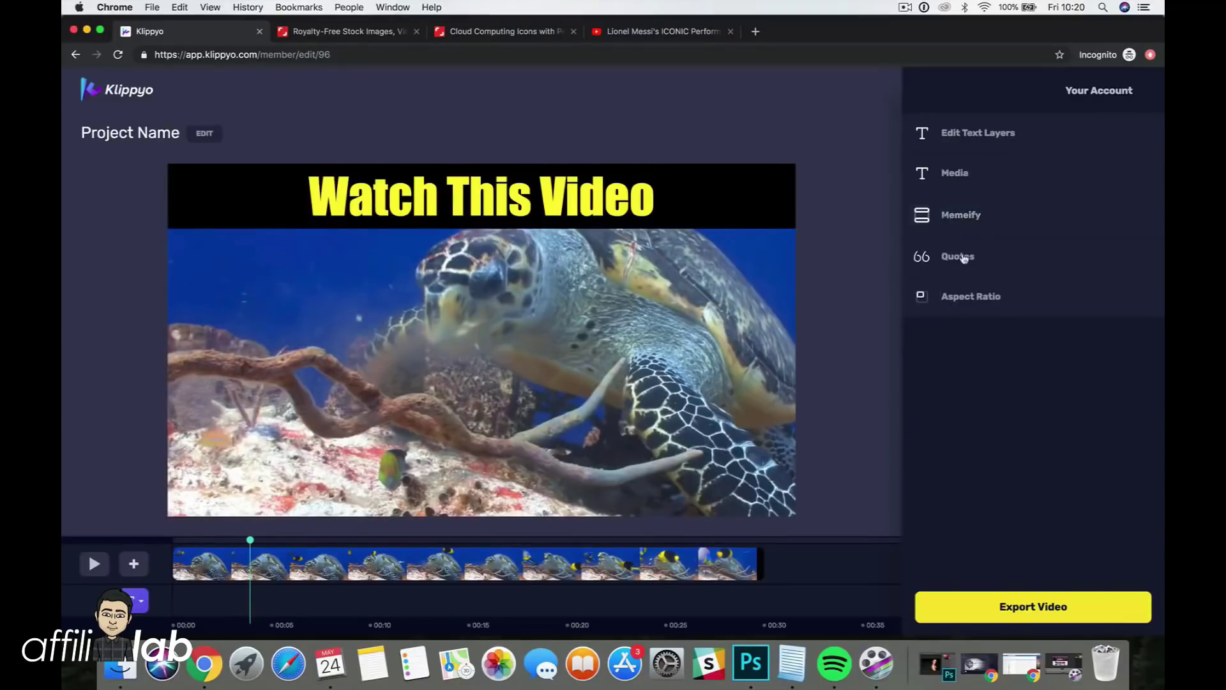
# Scroll through the Quotes category list, leave it on All, and open Aspect Ratio
pyautogui.click(963, 257)
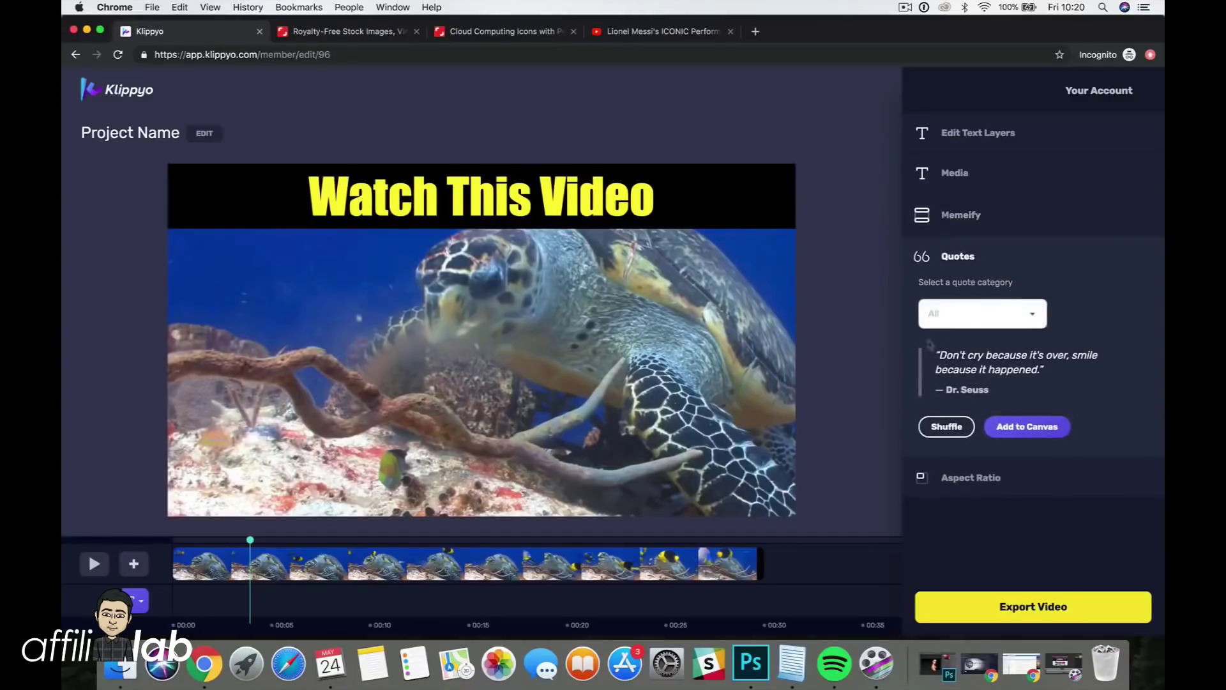
pyautogui.click(1008, 324)
pyautogui.scroll(-2, 989, 371)
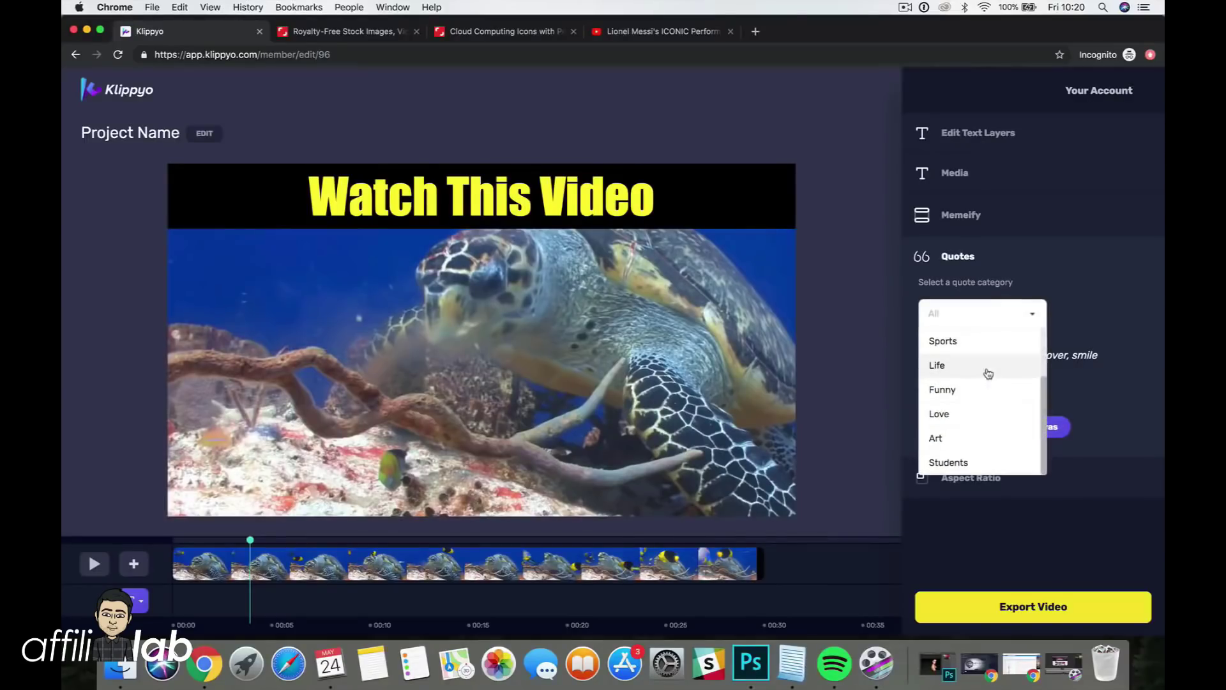
pyautogui.scroll(2, 984, 374)
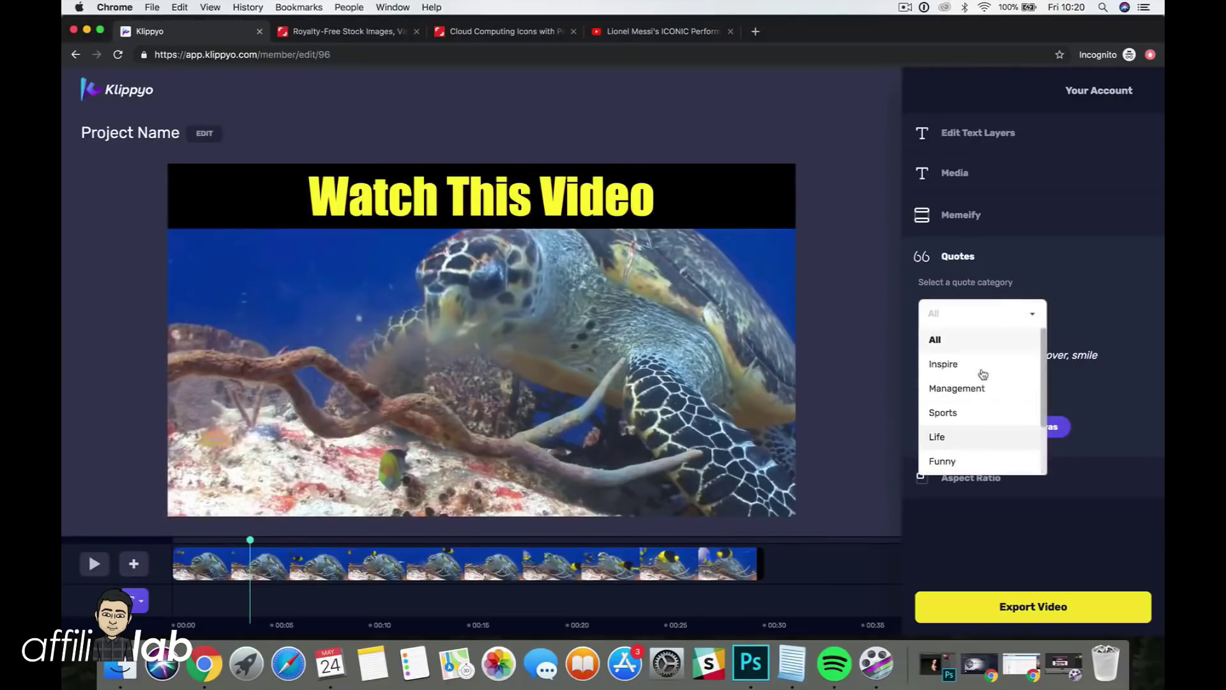
pyautogui.click(1095, 272)
pyautogui.click(952, 258)
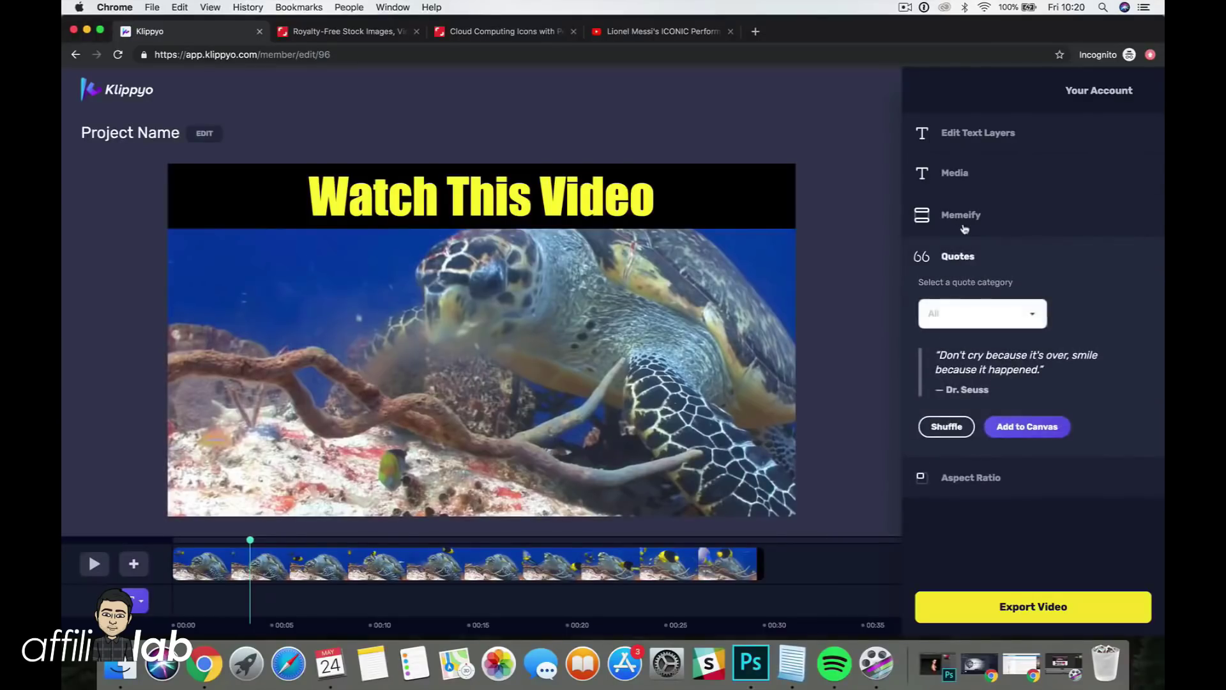
pyautogui.click(969, 484)
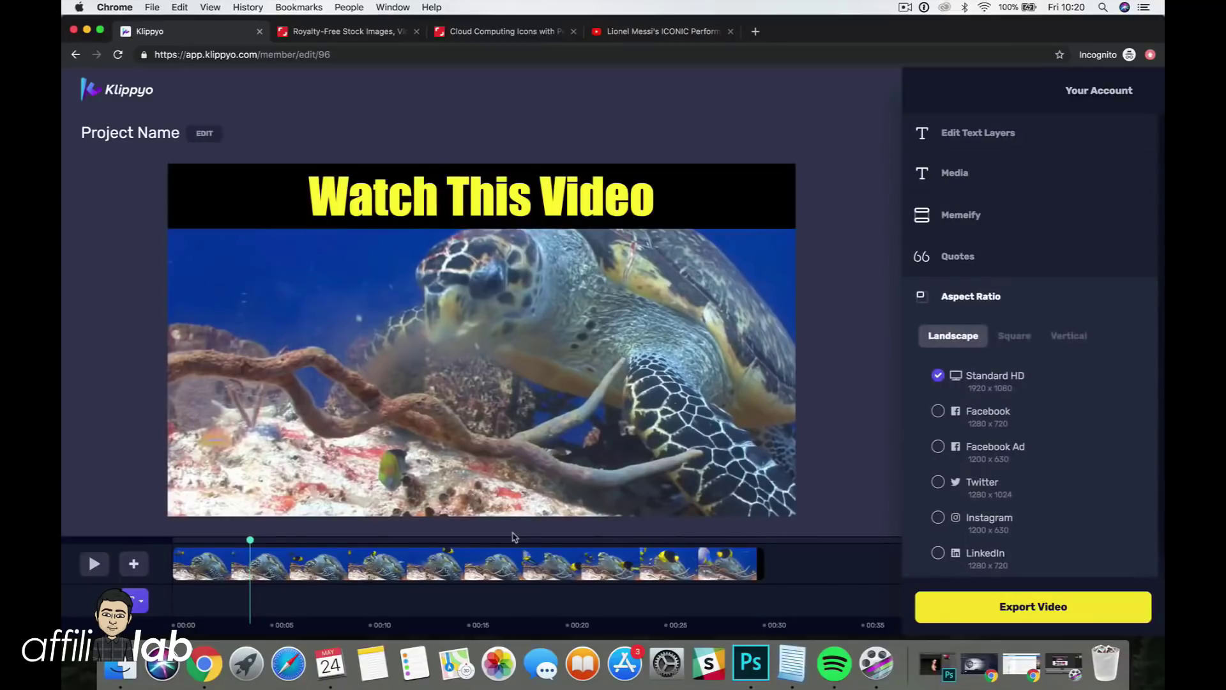
# Search stock videos for 'turtle' and add the 00:20 turtle clip to the timeline
pyautogui.click(137, 573)
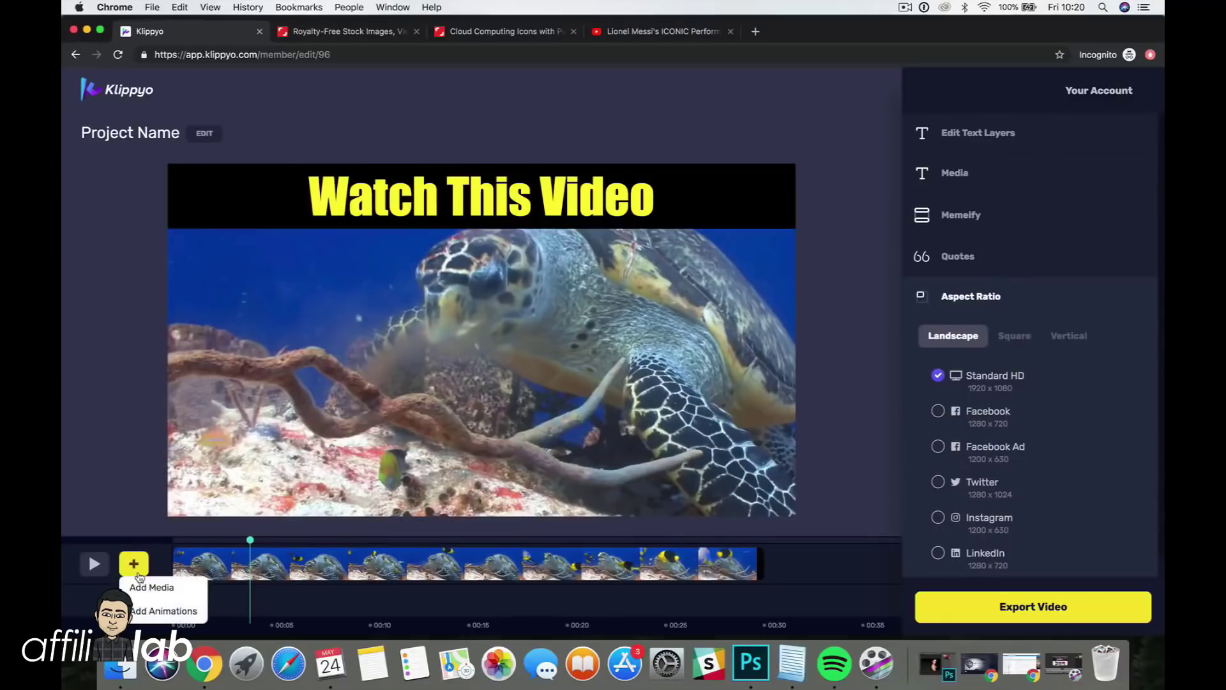
pyautogui.click(148, 587)
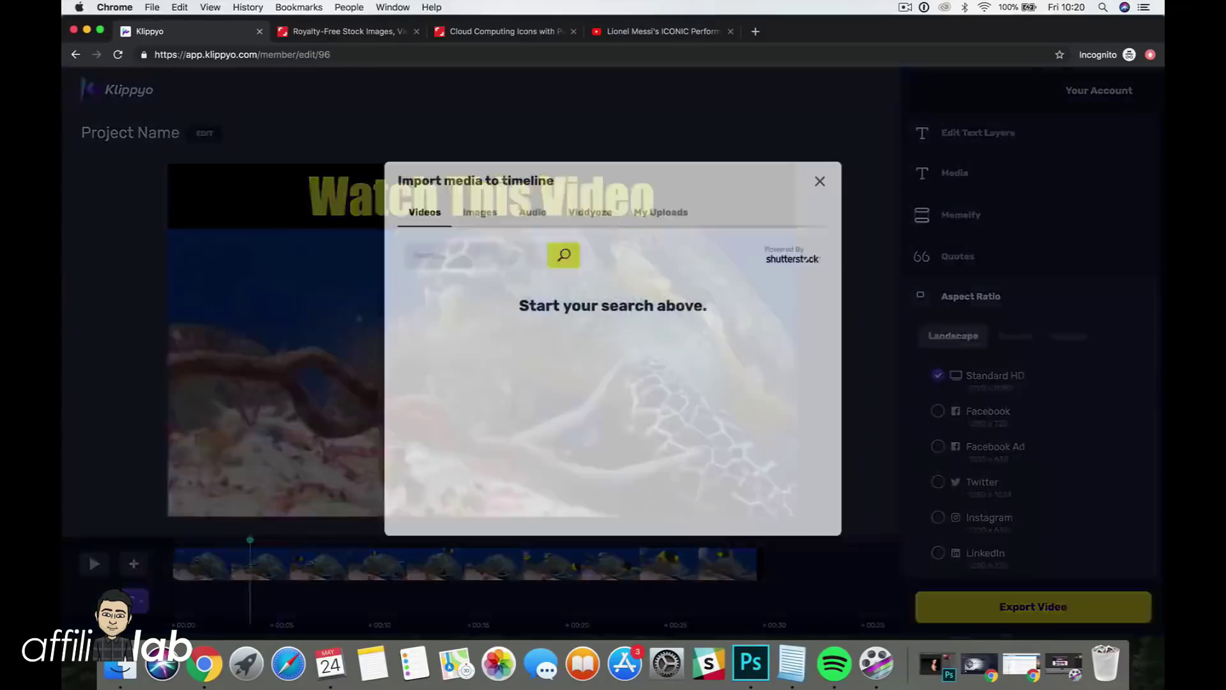
pyautogui.click(519, 253)
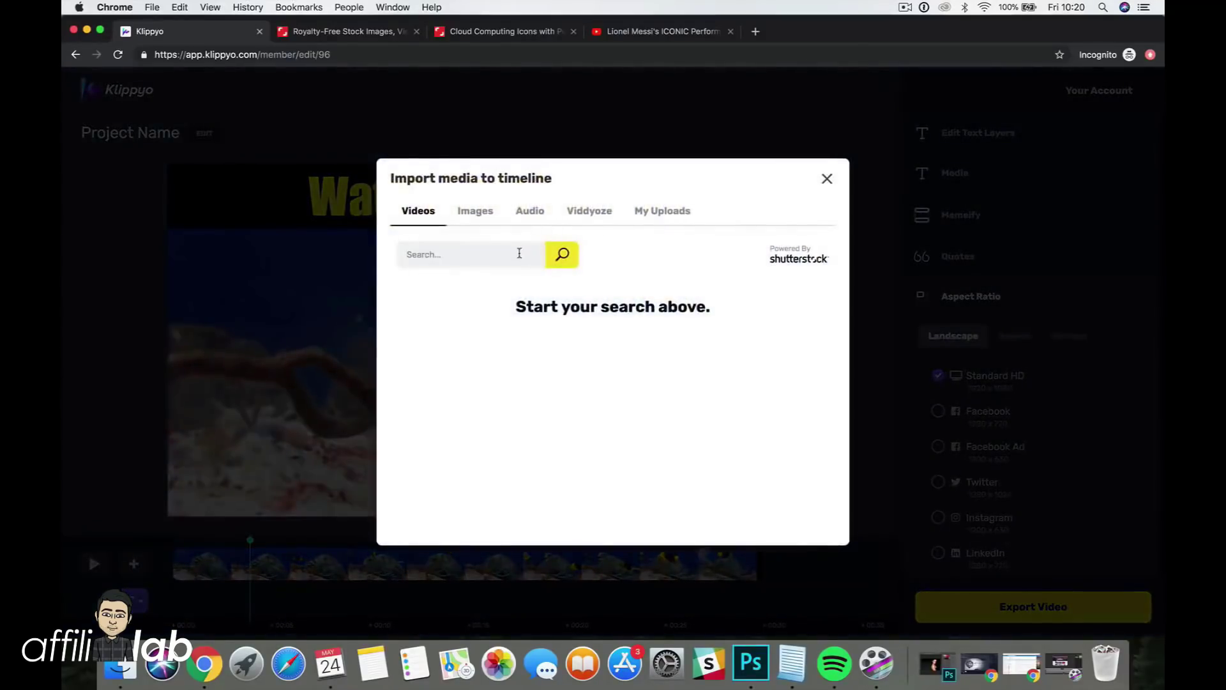
pyautogui.write('turtle')
pyautogui.press('Return')
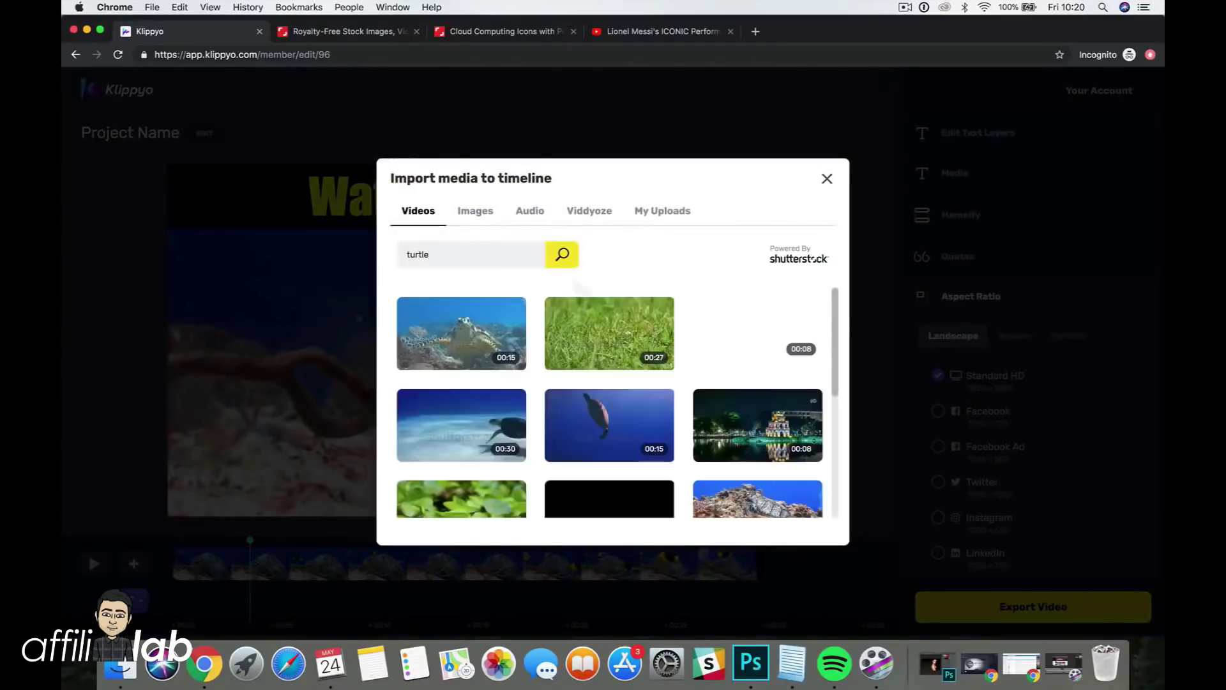
pyautogui.scroll(-4, 636, 398)
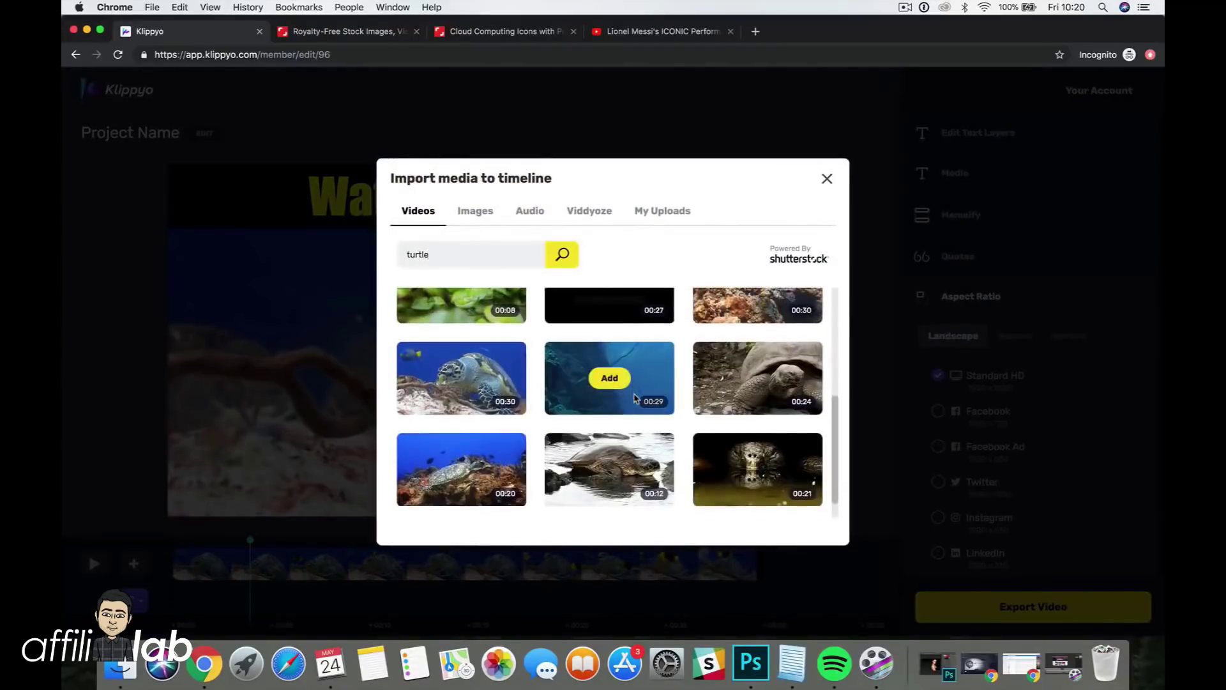
pyautogui.scroll(-1, 636, 398)
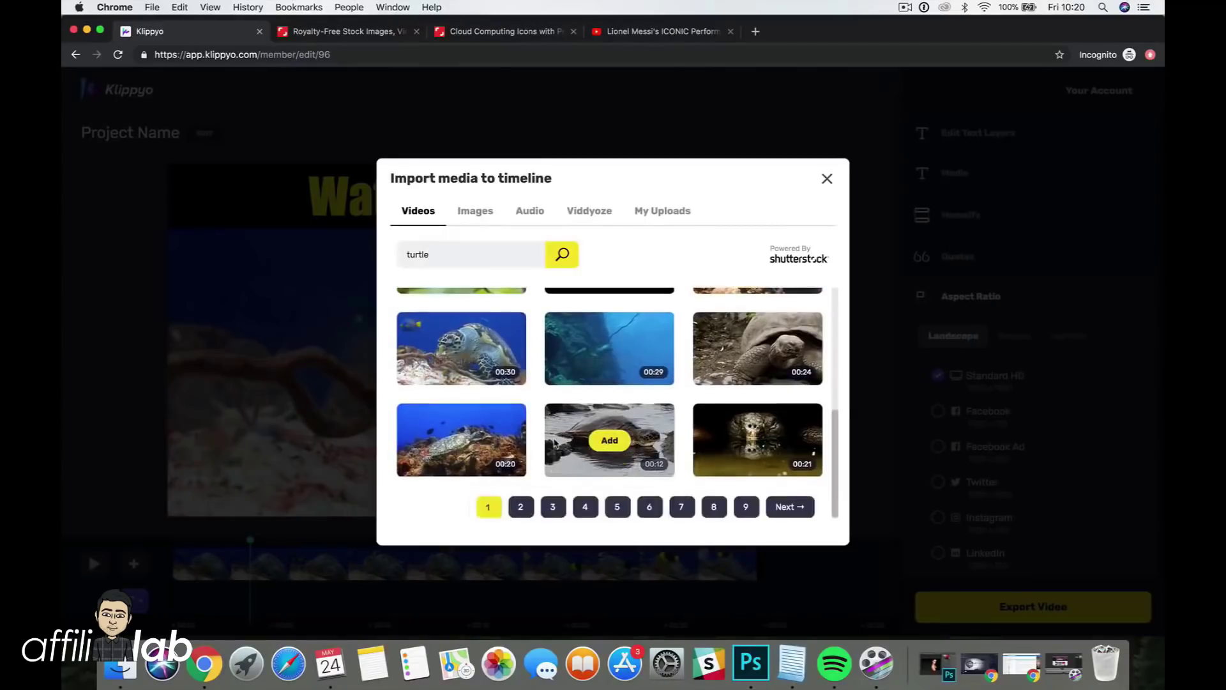
pyautogui.click(466, 442)
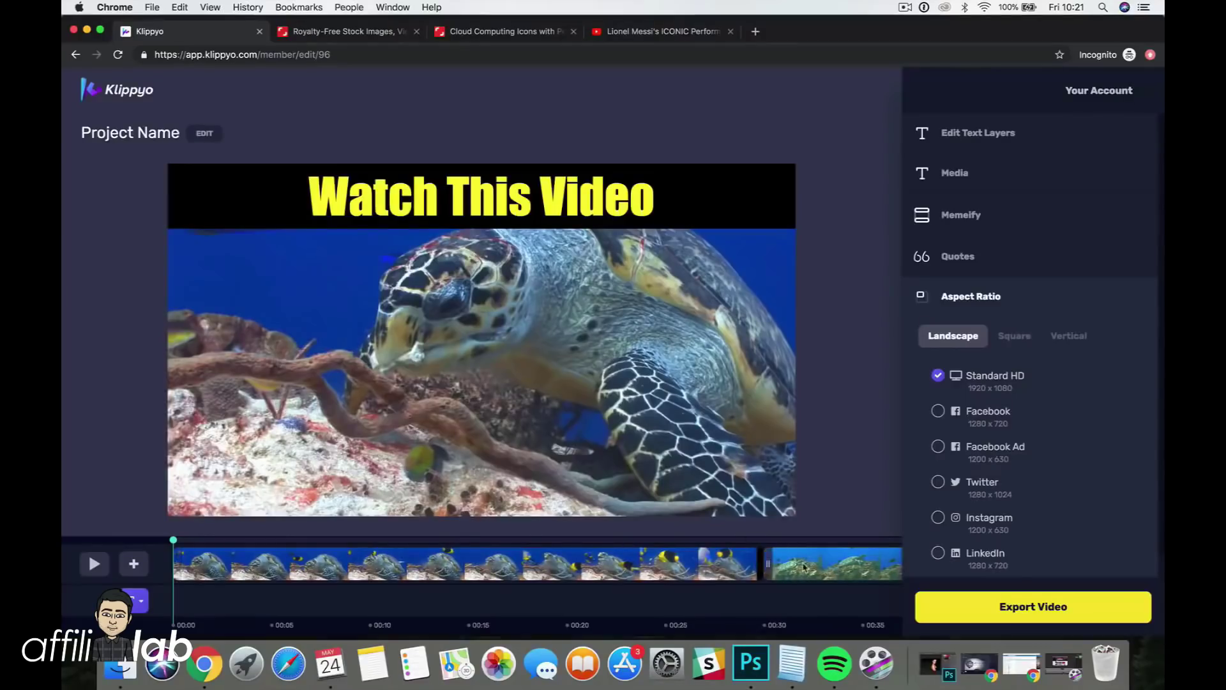
# Trim the first clip to about 00:05, butt the second turtle clip against it, and play back
pyautogui.hscroll(5, 758, 603)
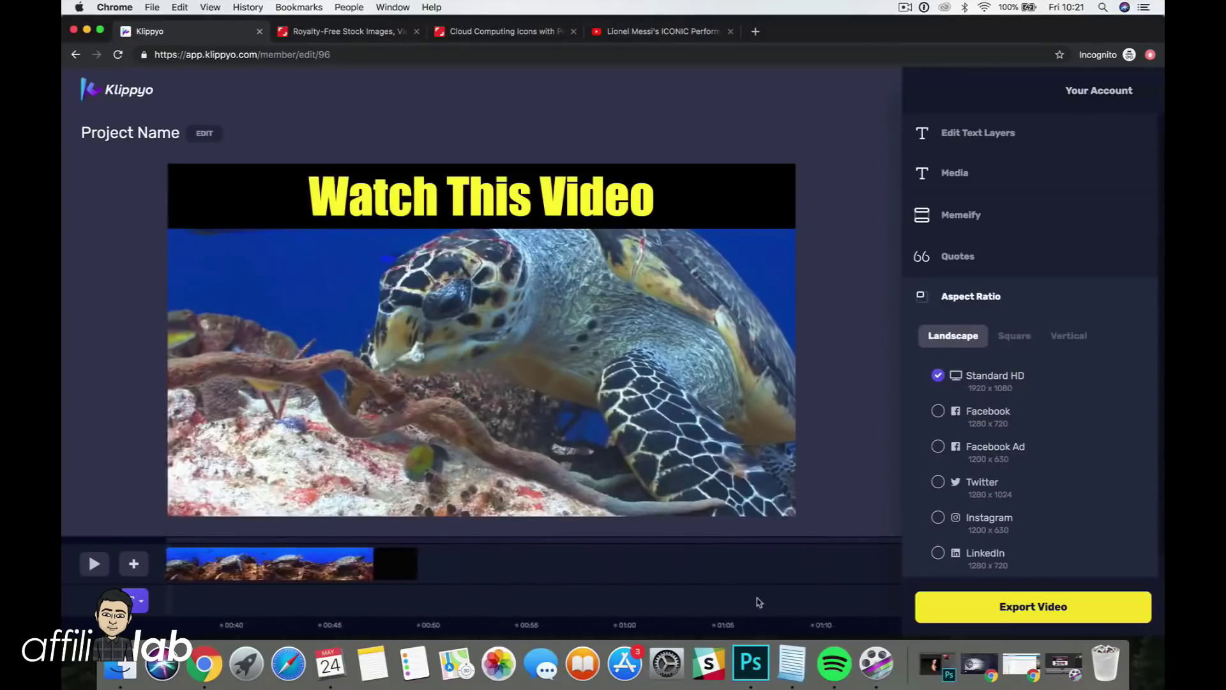
pyautogui.hscroll(-5, 759, 602)
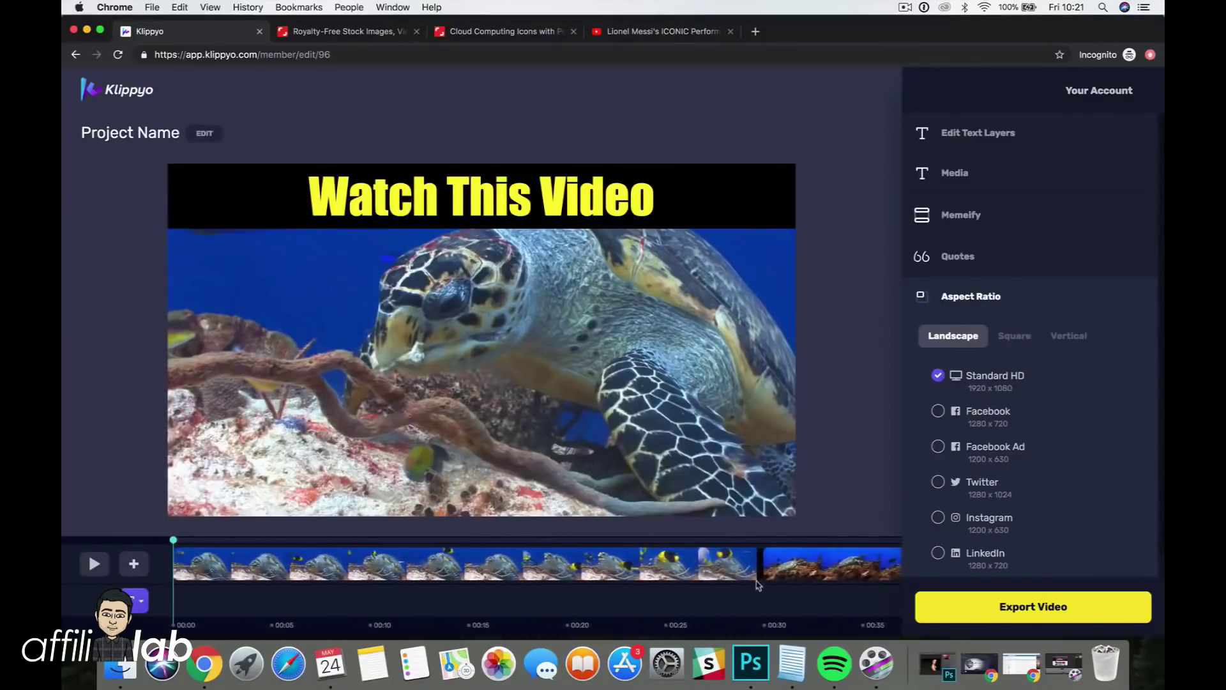
pyautogui.moveTo(755, 567); pyautogui.dragTo(351, 567)
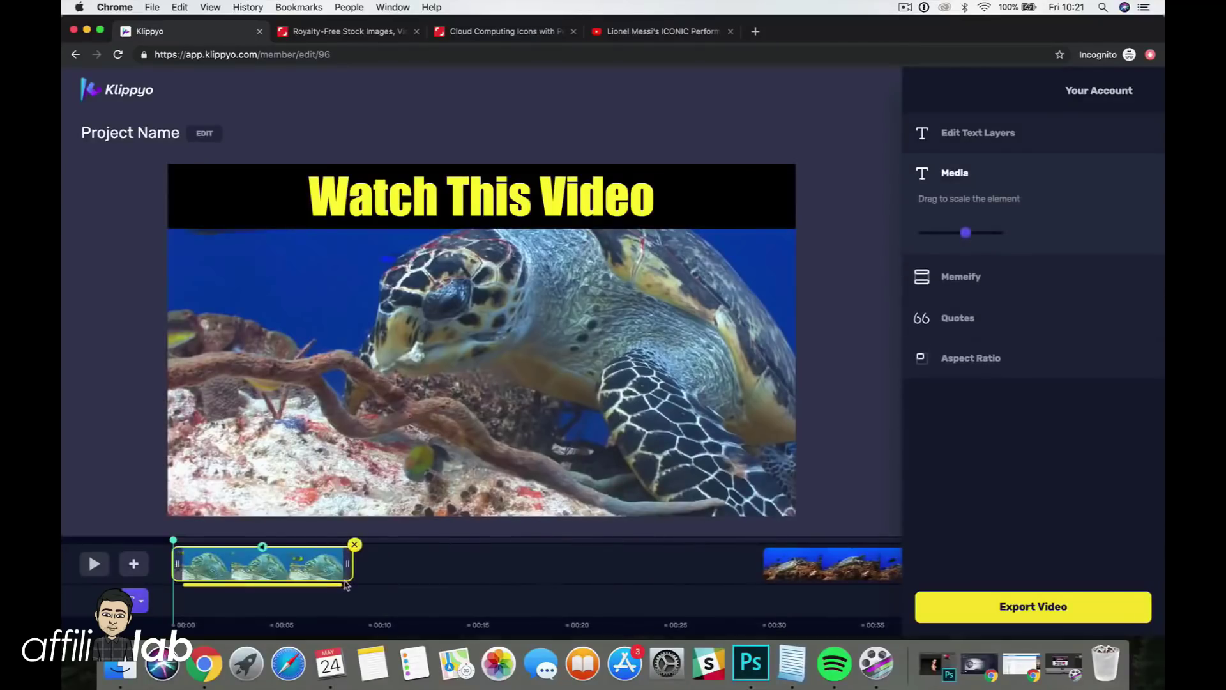
pyautogui.moveTo(802, 568); pyautogui.dragTo(293, 567)
pyautogui.click(329, 567)
pyautogui.moveTo(741, 567); pyautogui.dragTo(554, 564)
pyautogui.click(384, 562)
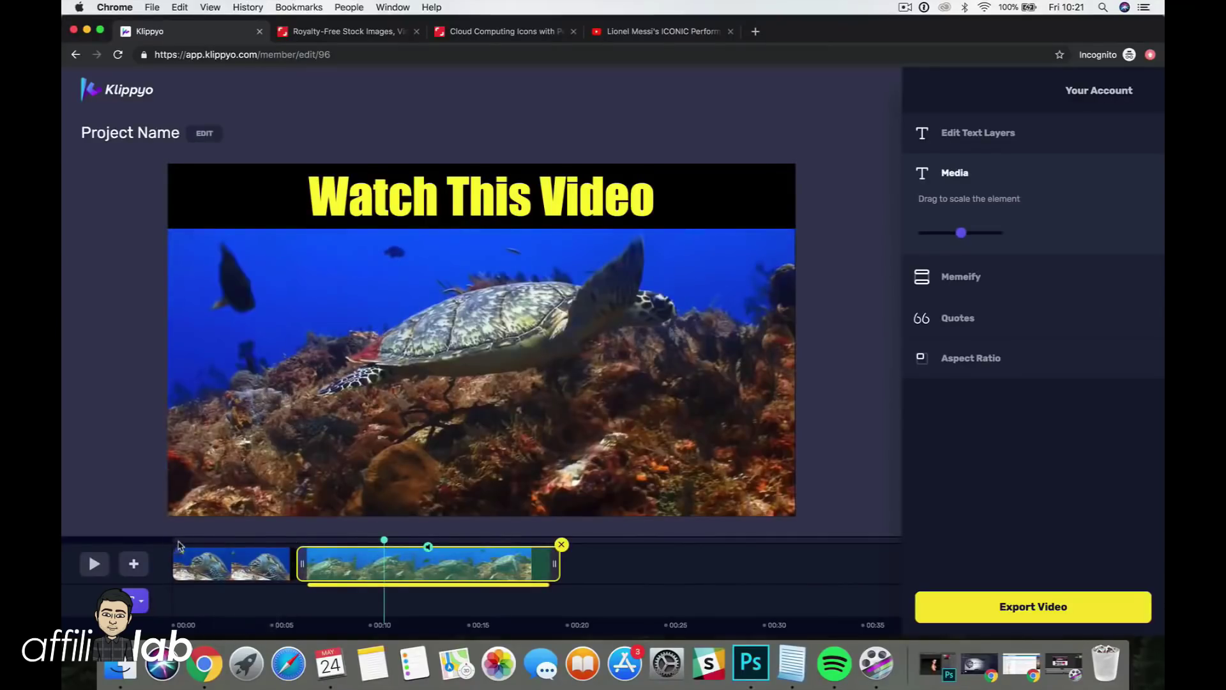
pyautogui.click(179, 546)
pyautogui.click(107, 561)
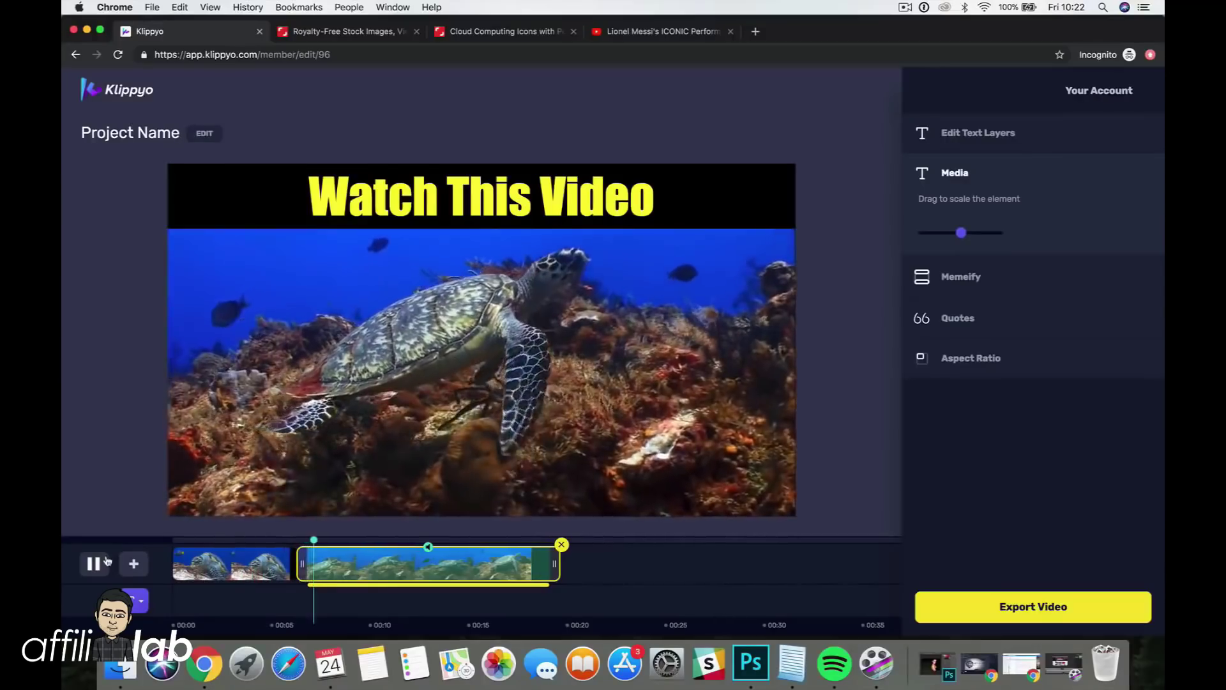
# Search Viddyoze templates for 'newtemplate' and add the pink sunglasses template to the timeline
pyautogui.click(102, 562)
pyautogui.click(133, 563)
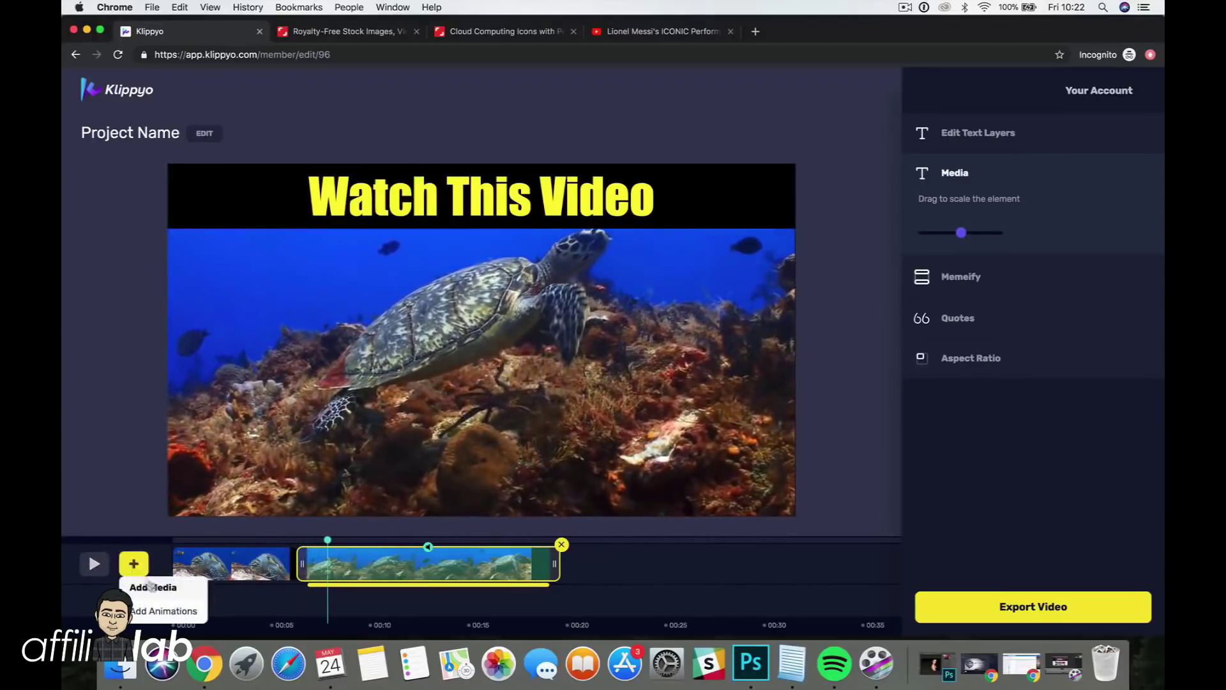
pyautogui.click(151, 586)
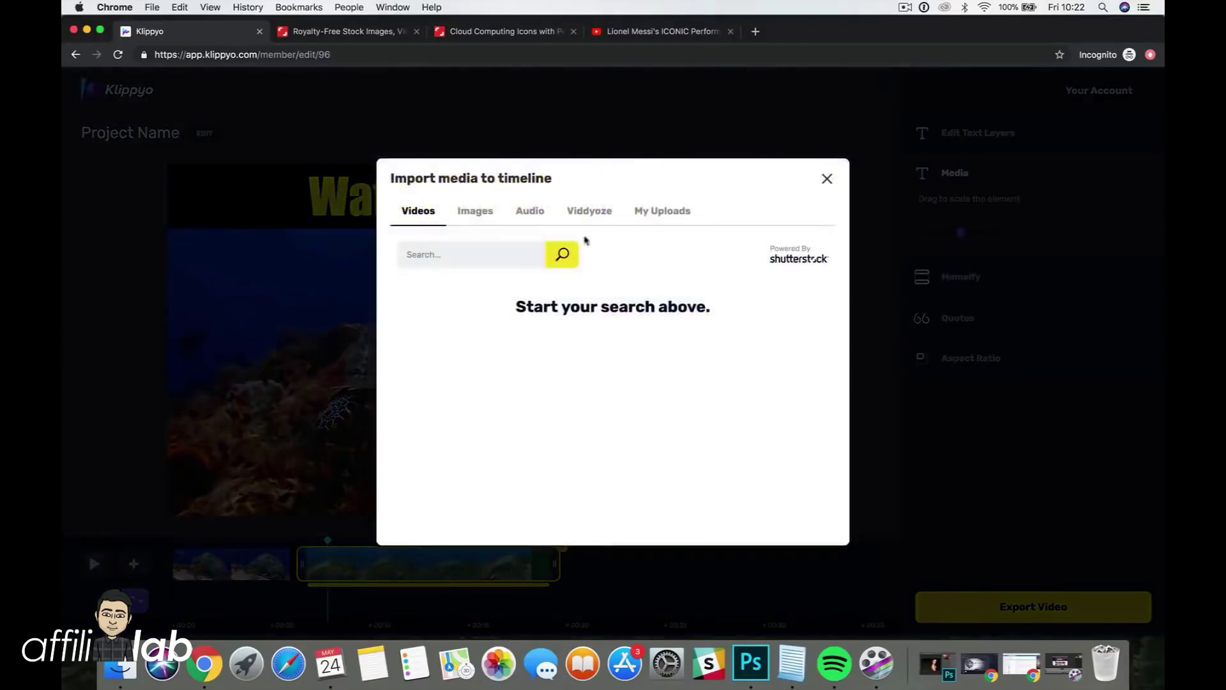
pyautogui.click(596, 218)
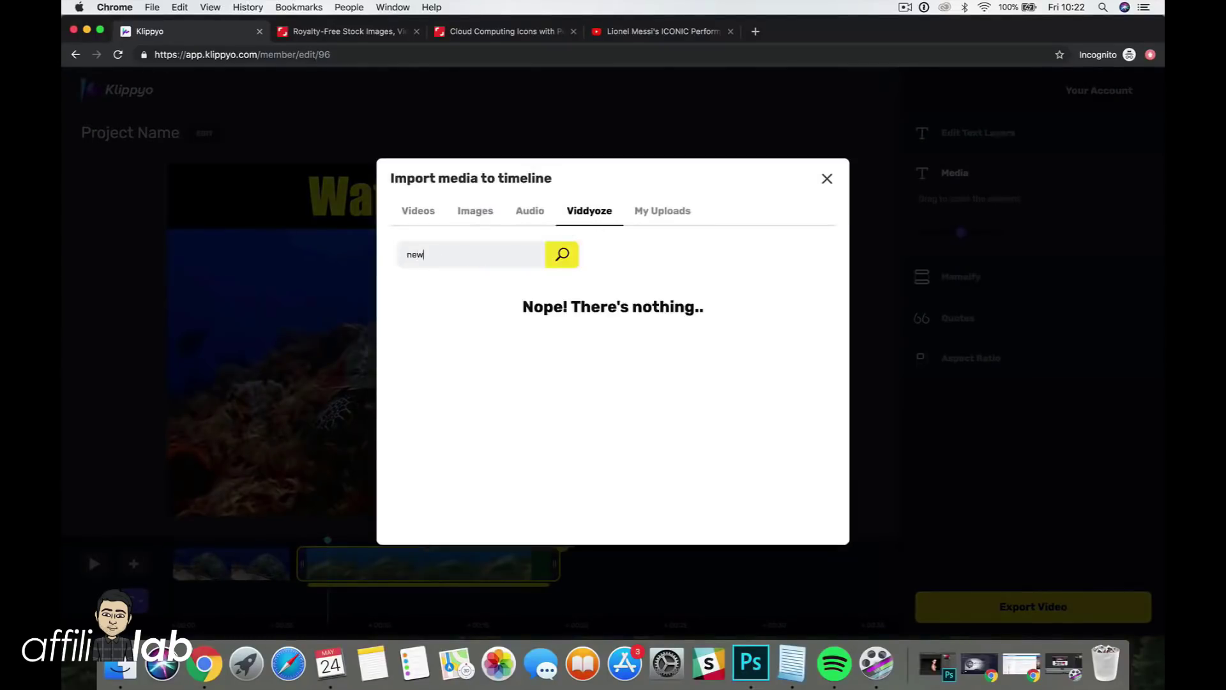
pyautogui.write('tes')
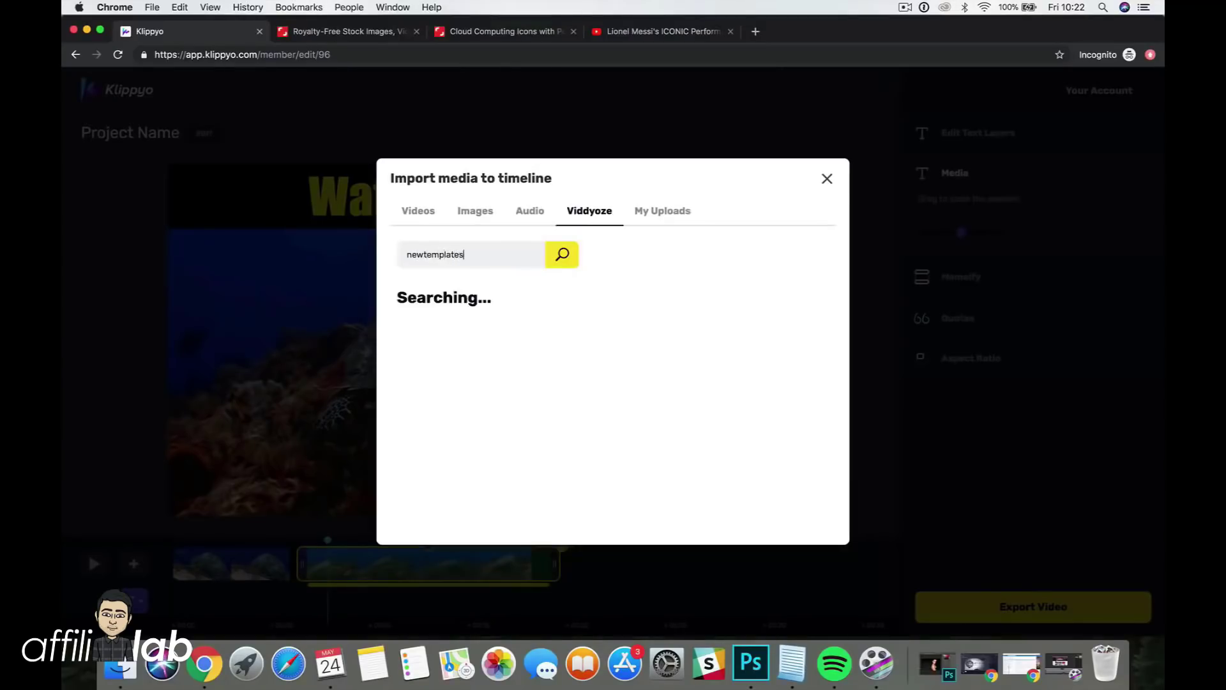
pyautogui.press('BackSpace')
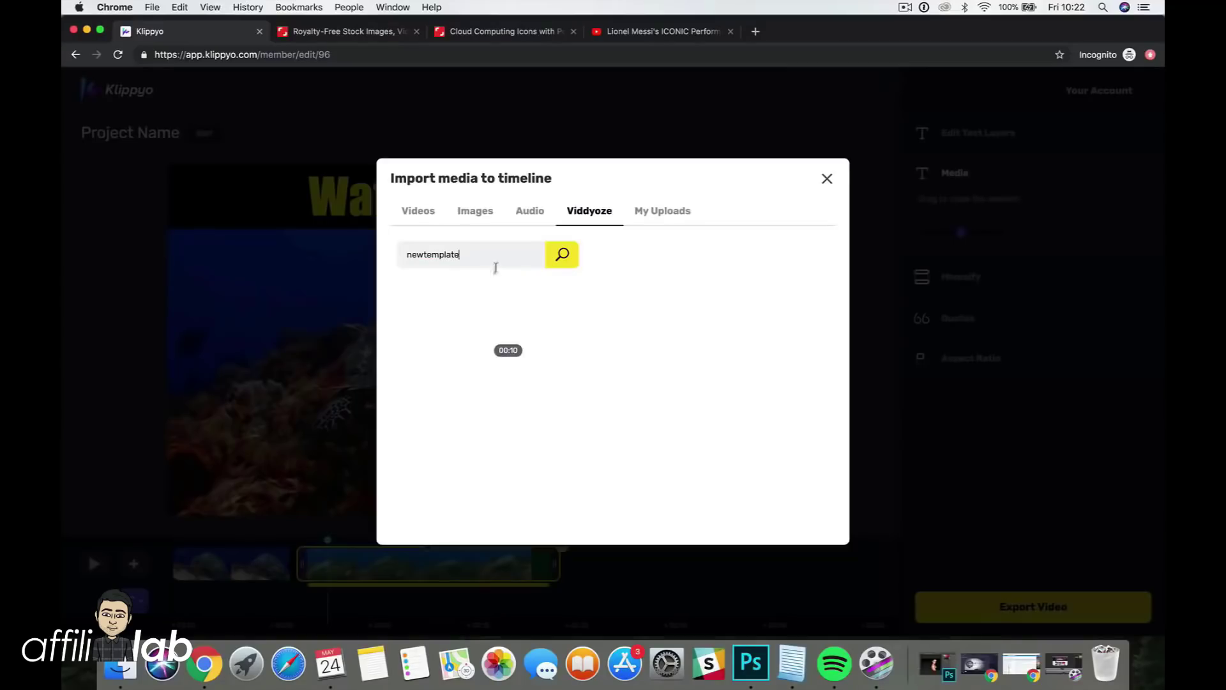
pyautogui.click(461, 333)
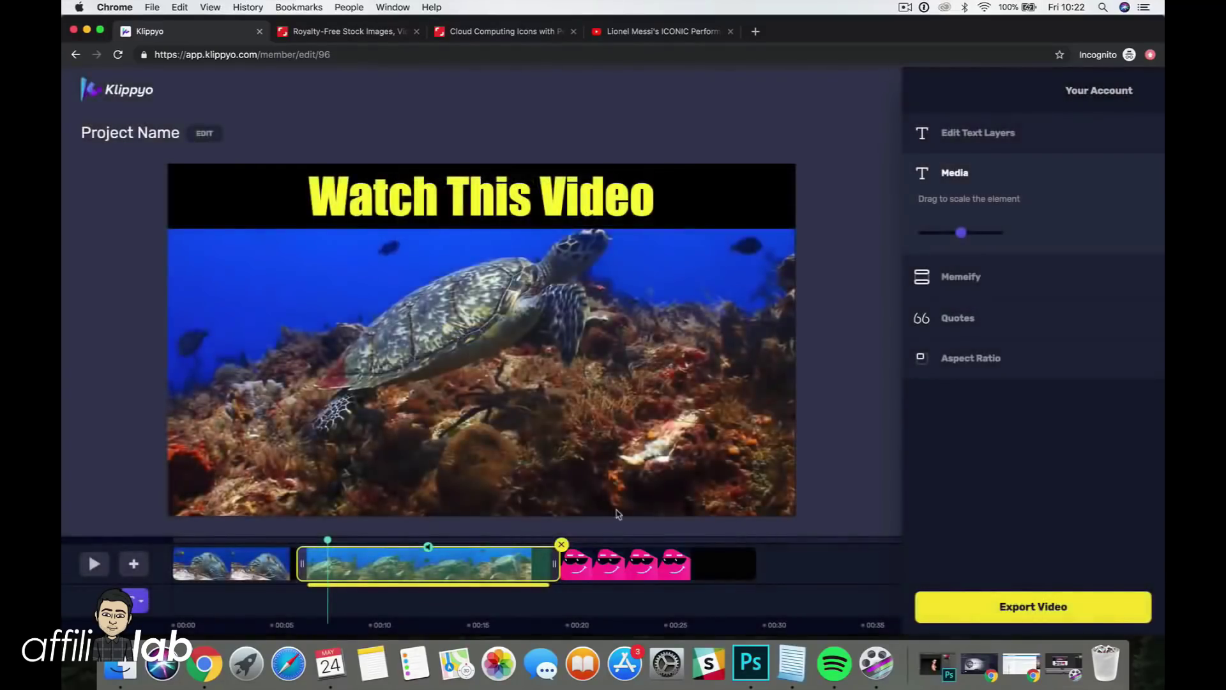
# Play the transition from about 00:19 into the pink Newtemplate outro, then deselect it
pyautogui.click(590, 544)
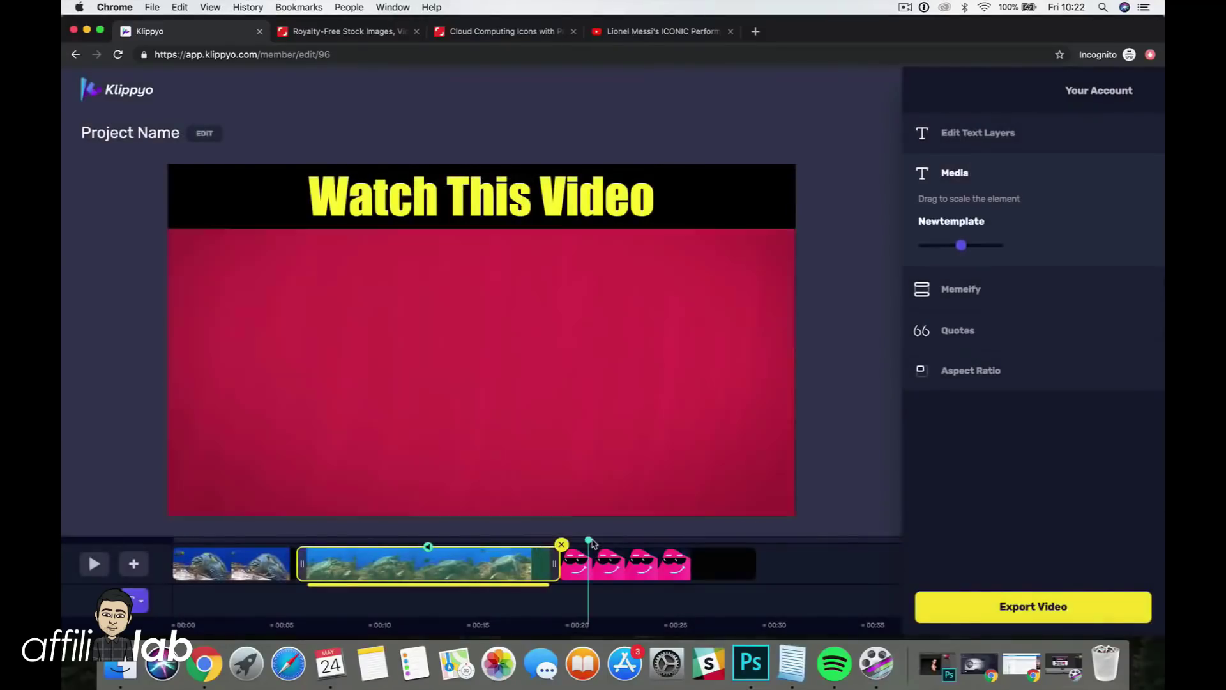
pyautogui.click(543, 543)
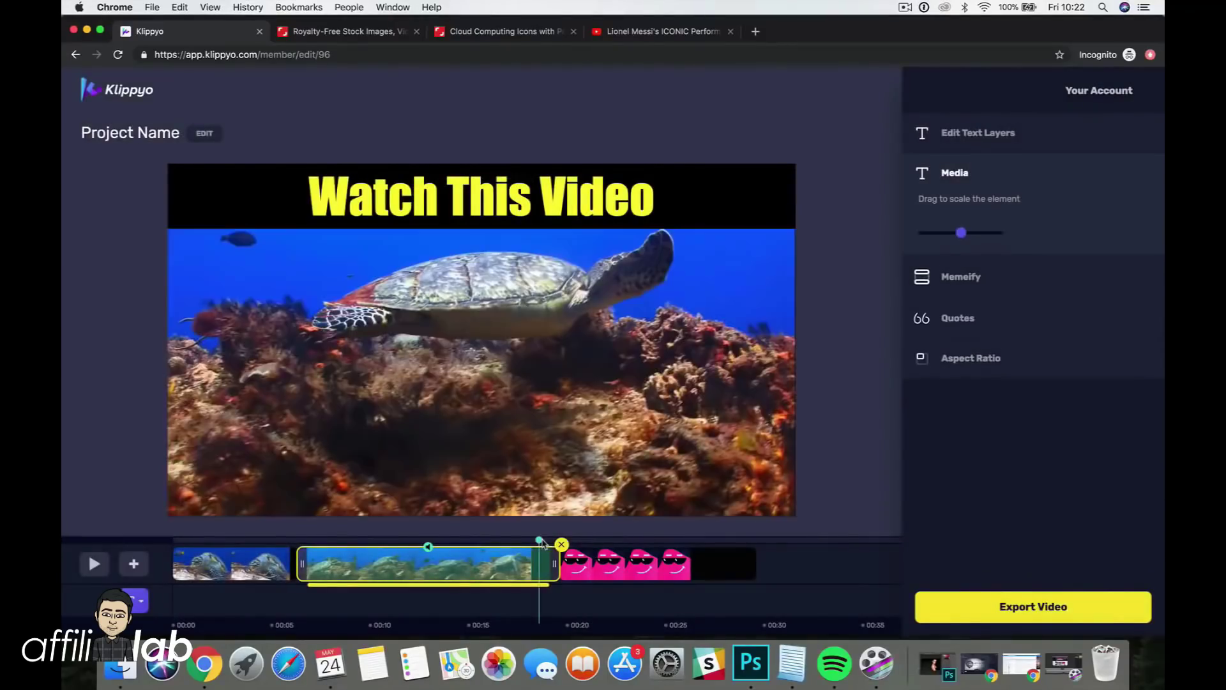
pyautogui.click(94, 564)
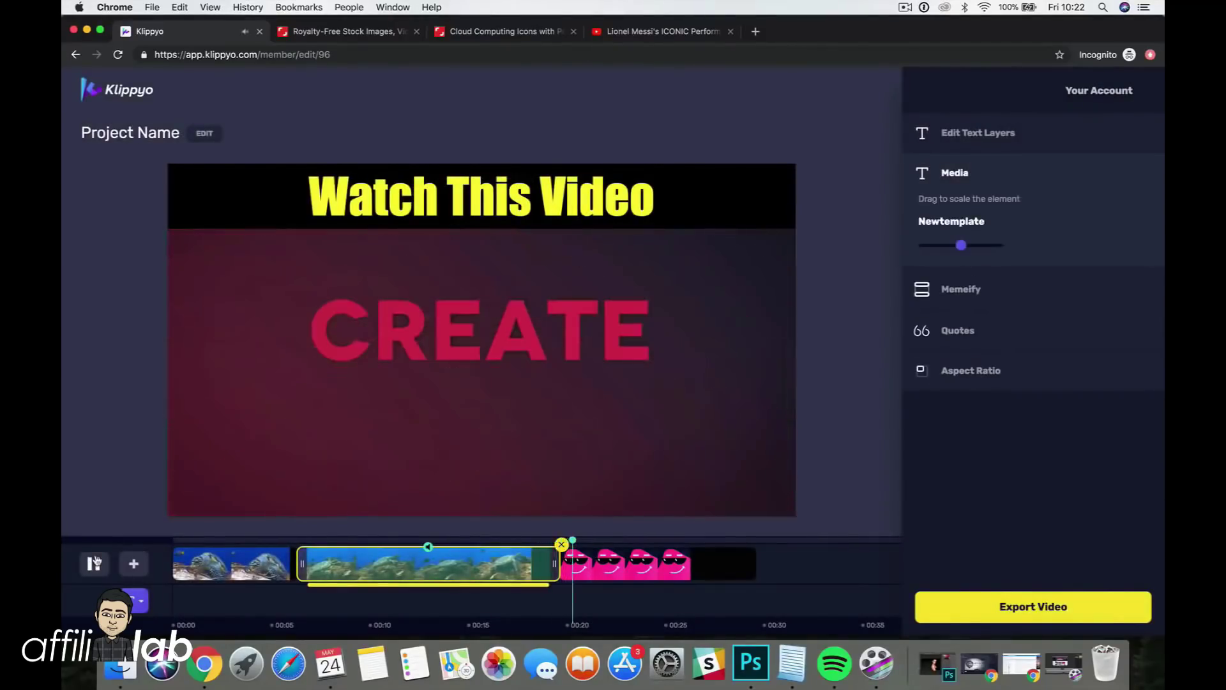
pyautogui.click(95, 564)
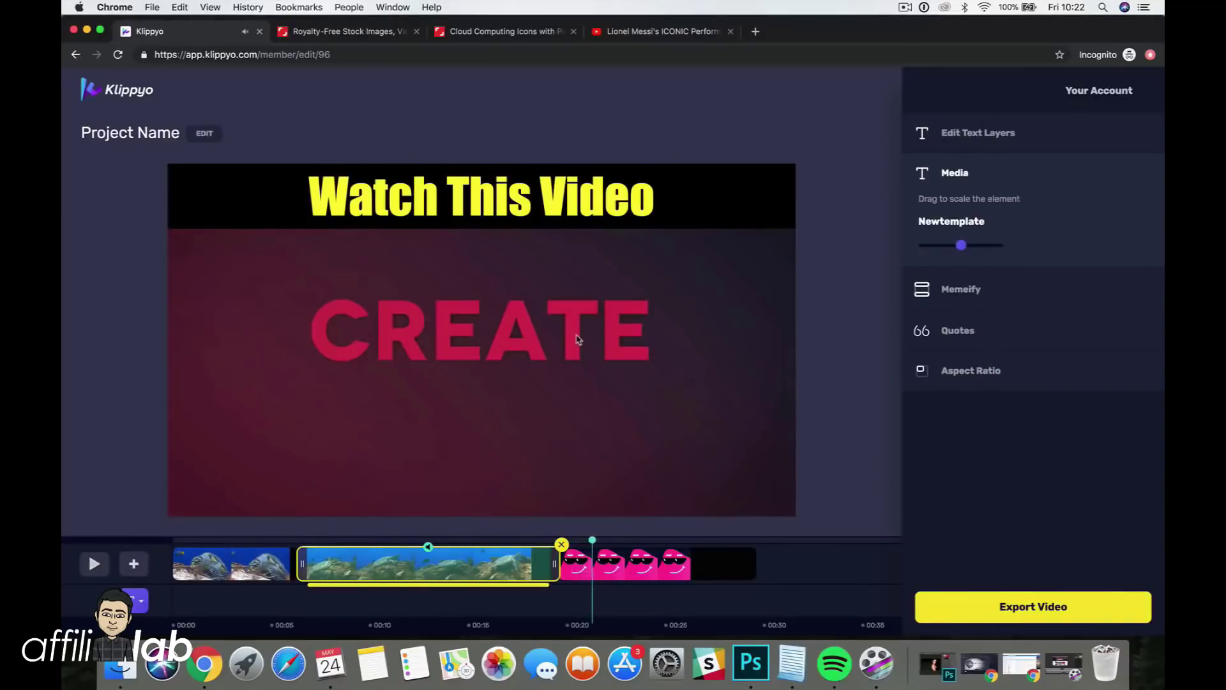
pyautogui.click(648, 566)
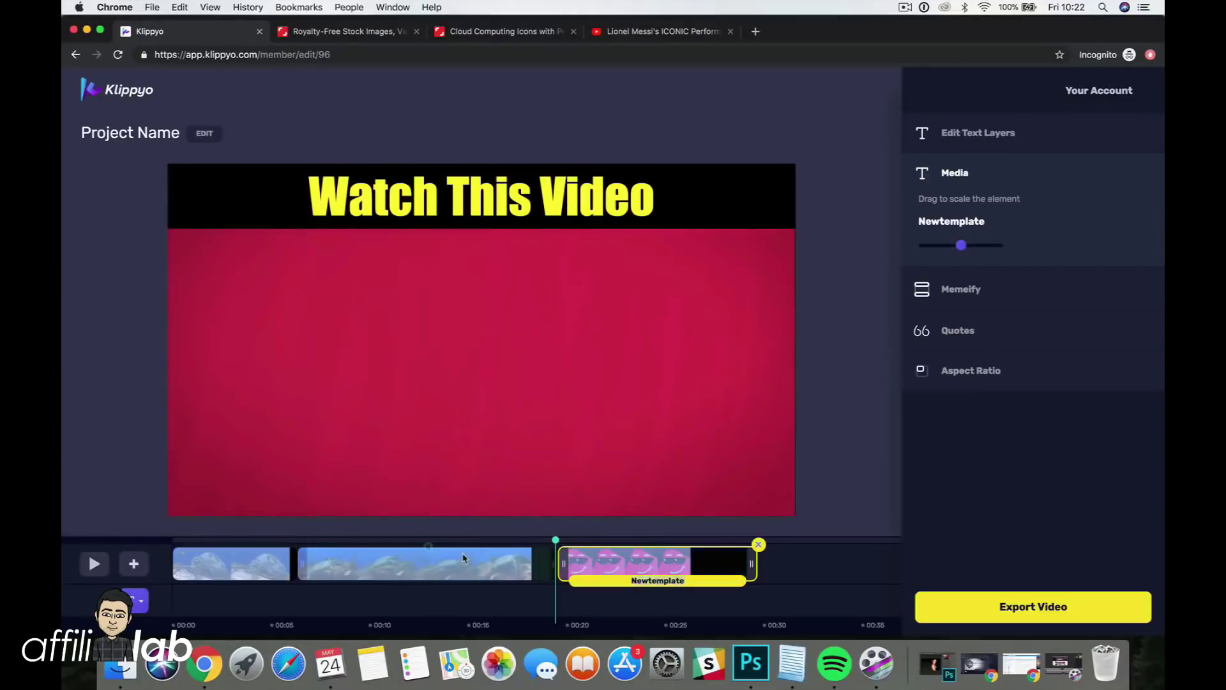
pyautogui.click(446, 605)
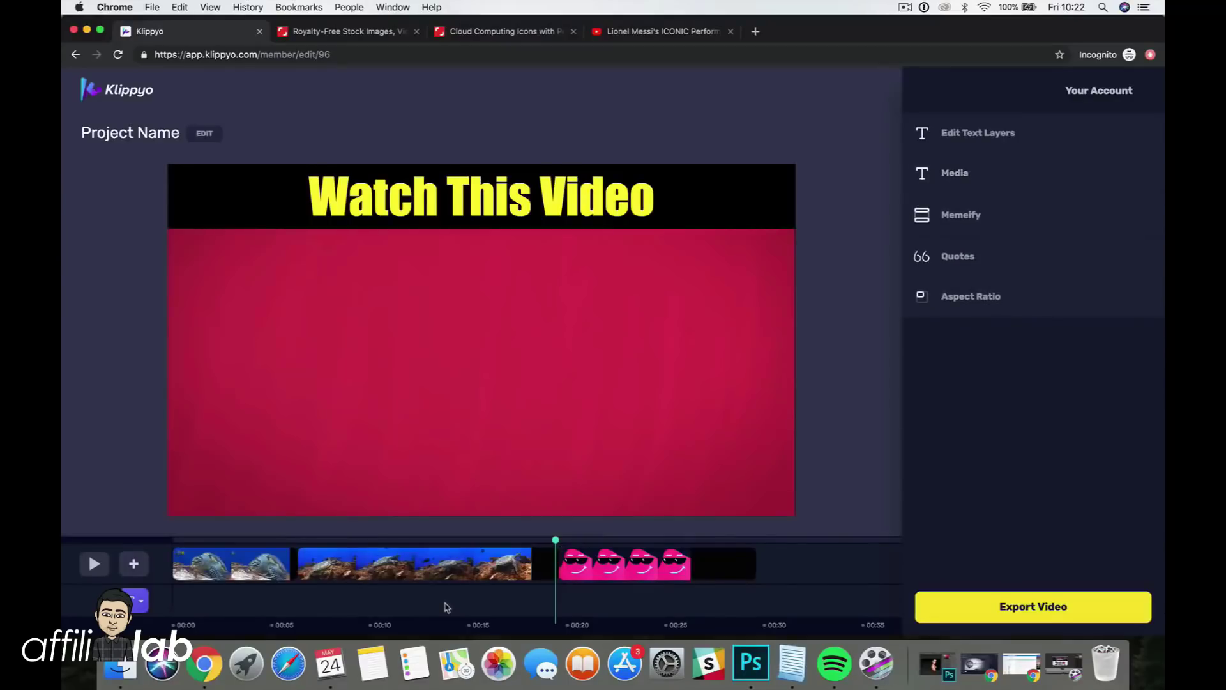
pyautogui.click(141, 566)
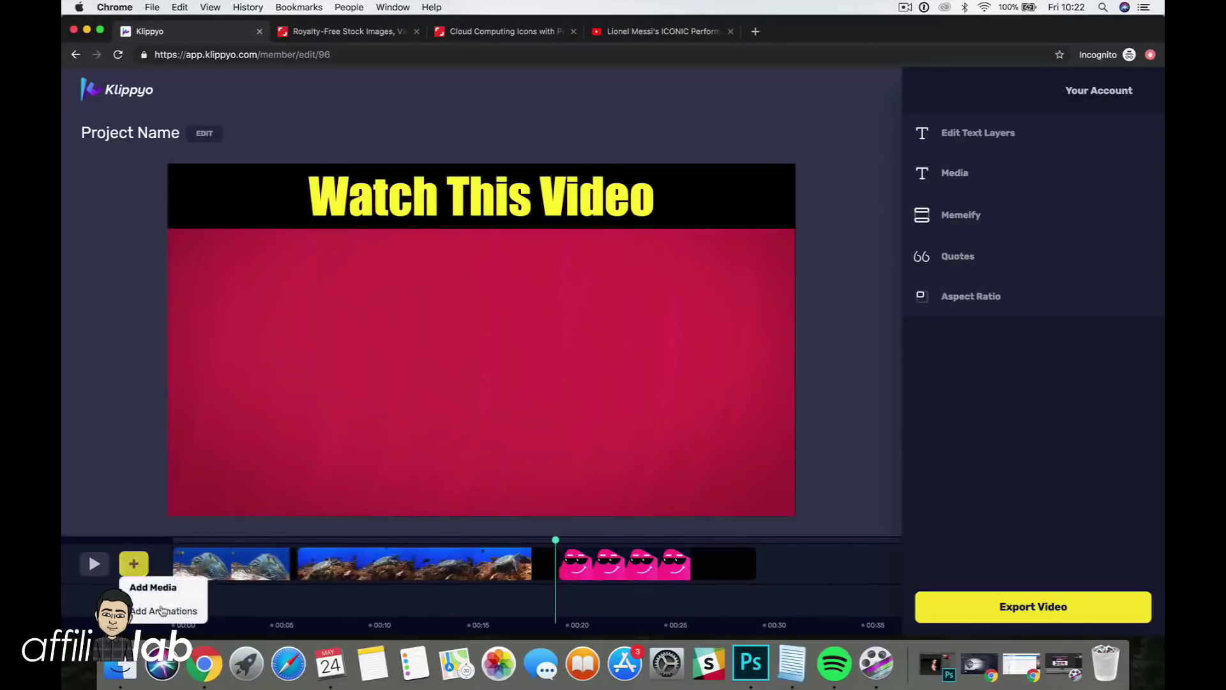
# Add the Fall & Reveal text animation and move it to about 00:08
pyautogui.click(162, 611)
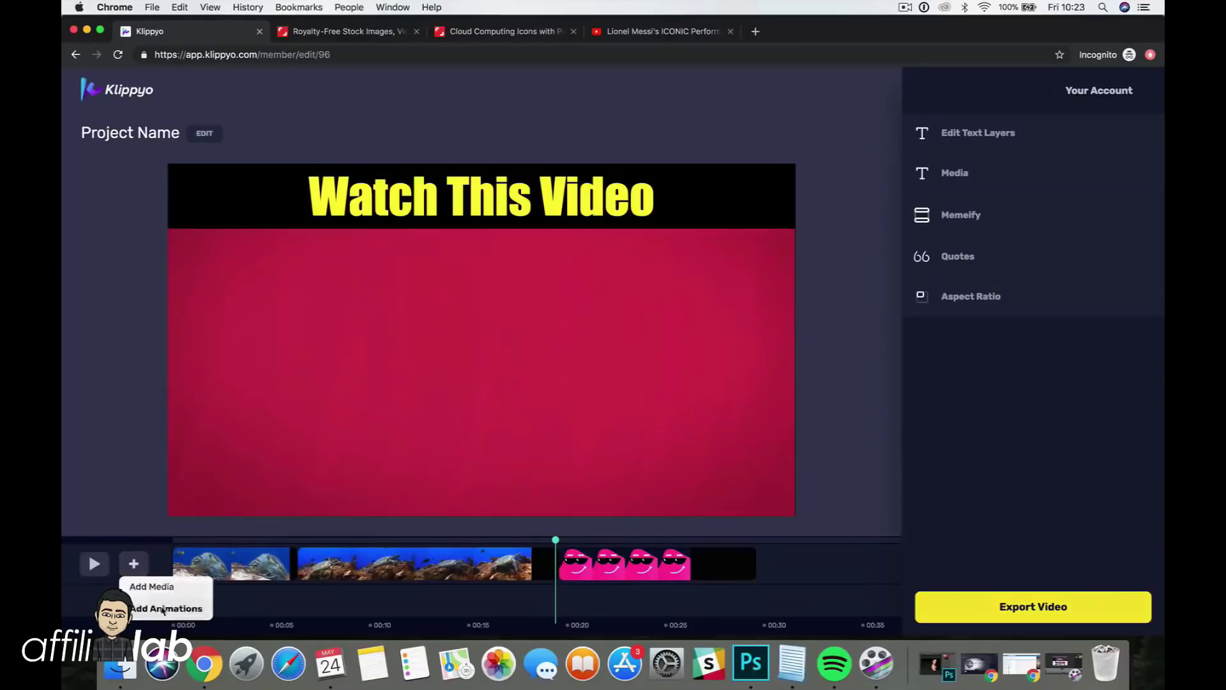
pyautogui.scroll(-5, 675, 361)
pyautogui.scroll(5, 675, 360)
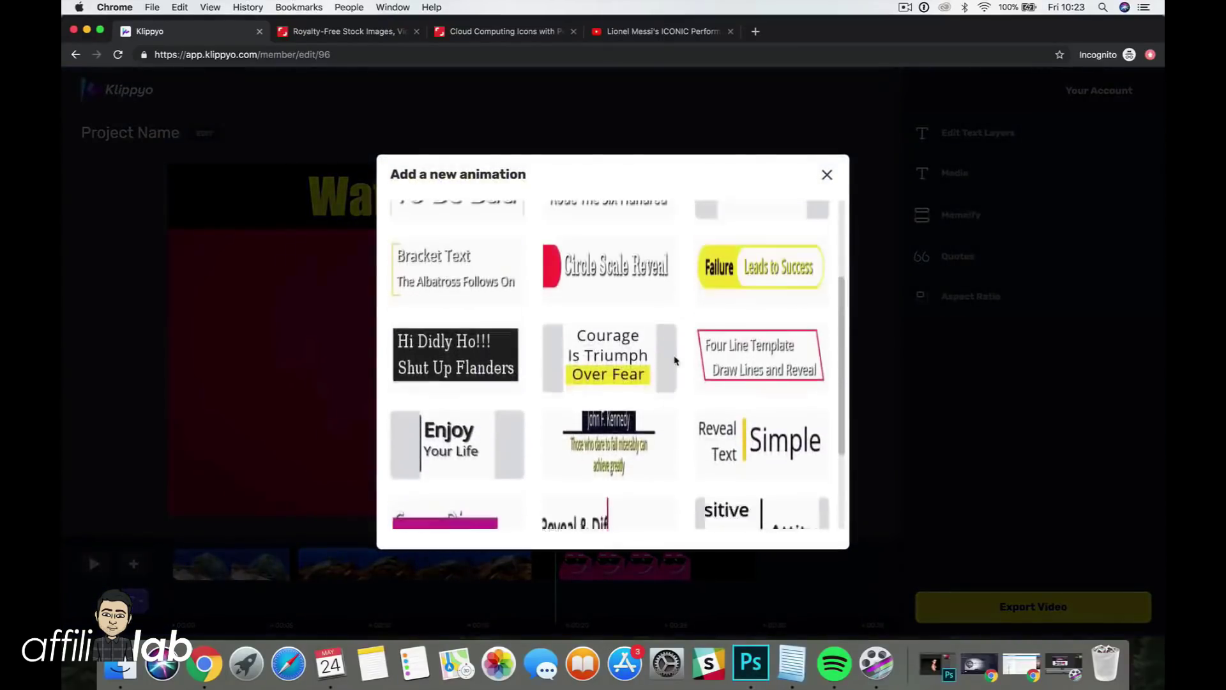
pyautogui.moveTo(607, 380)
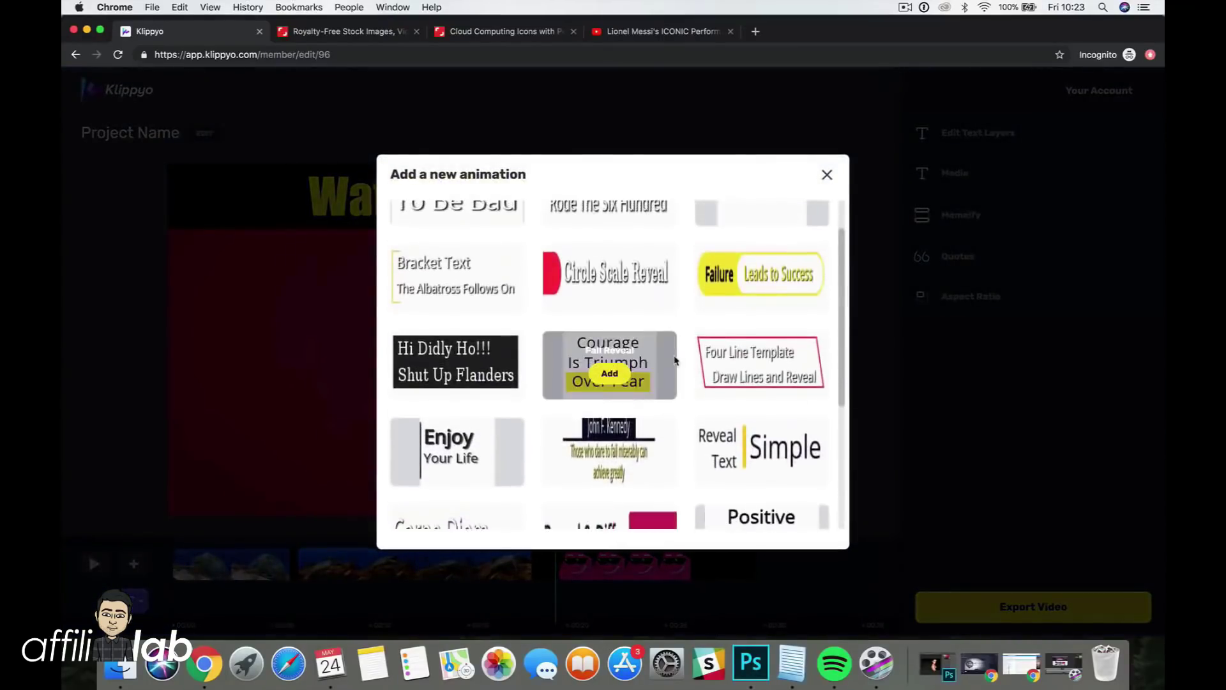
pyautogui.click(608, 376)
pyautogui.moveTo(235, 607); pyautogui.dragTo(383, 604)
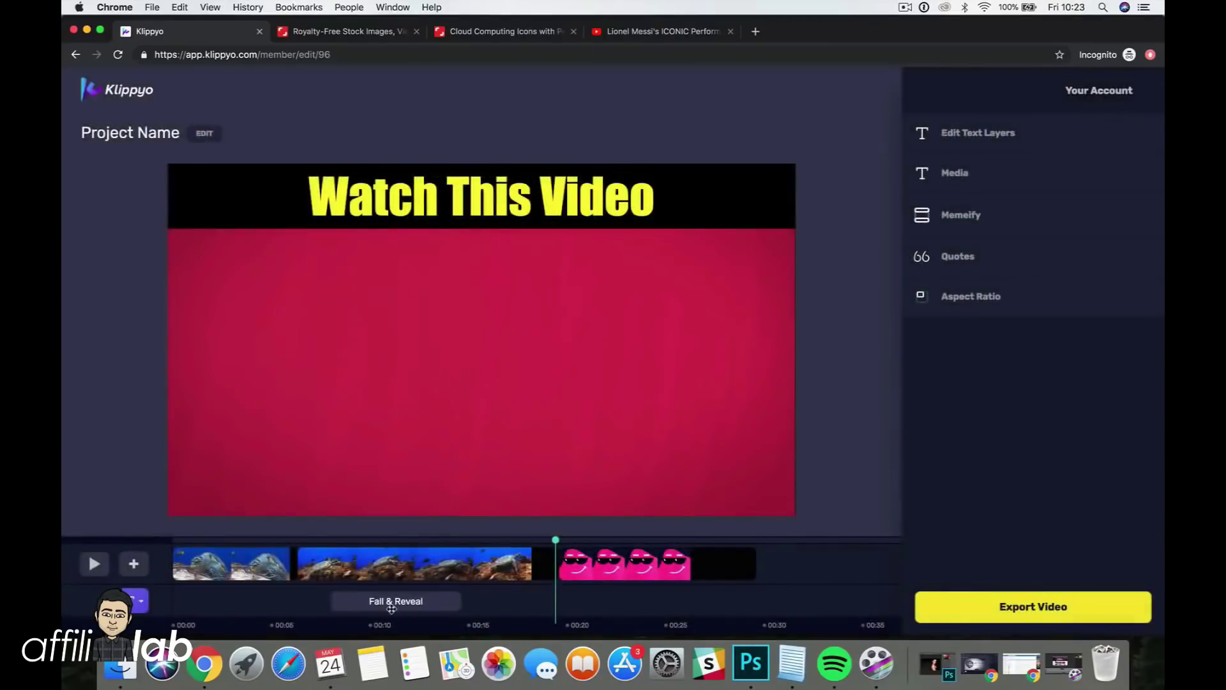
# Replace the animation's first text line 'Courage' with 'Turtles Are Cool'
pyautogui.click(397, 596)
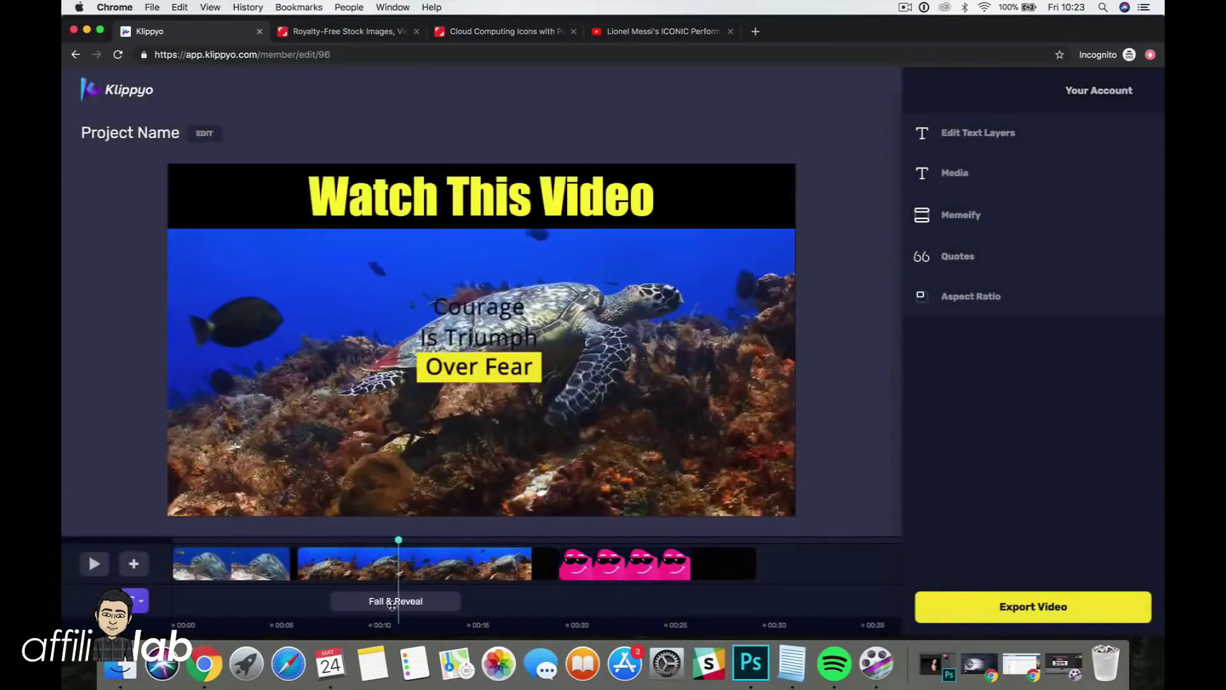
pyautogui.click(395, 599)
pyautogui.moveTo(1002, 189); pyautogui.dragTo(957, 190)
pyautogui.write('Turtles Are Cool')
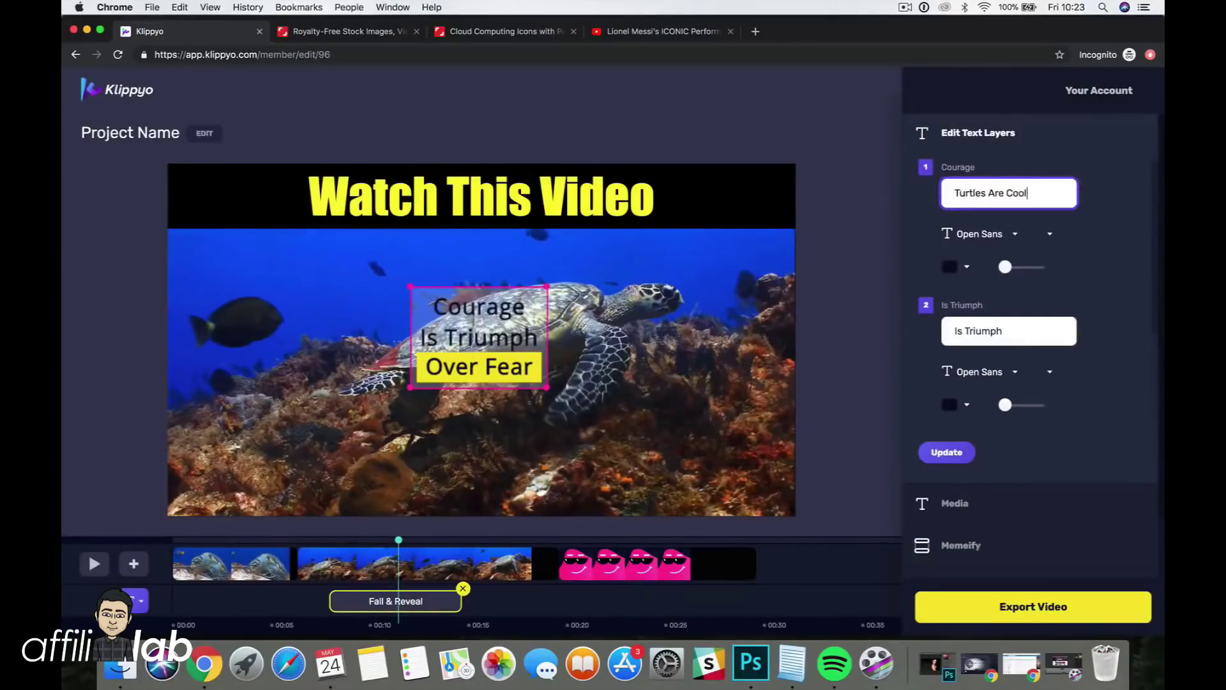
# Retype the second line as 'This Is A Great Video' and make lines one and two white
pyautogui.tripleClick(1012, 330)
pyautogui.write('This Is A Great Video')
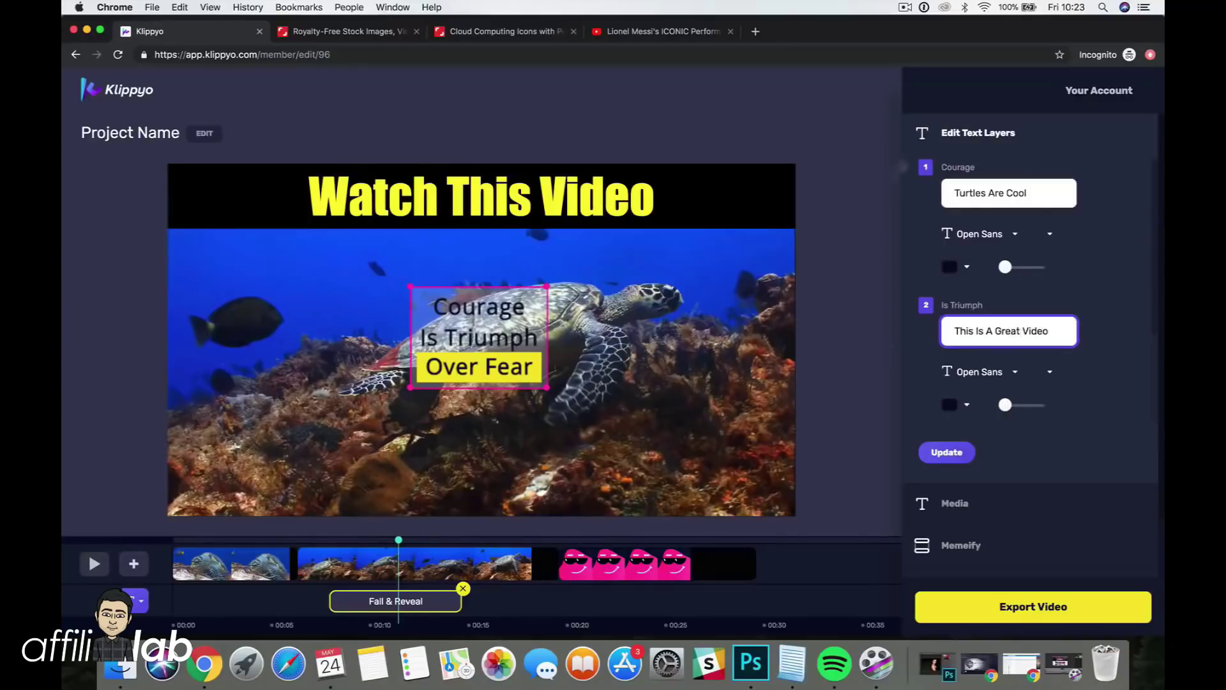
pyautogui.click(956, 268)
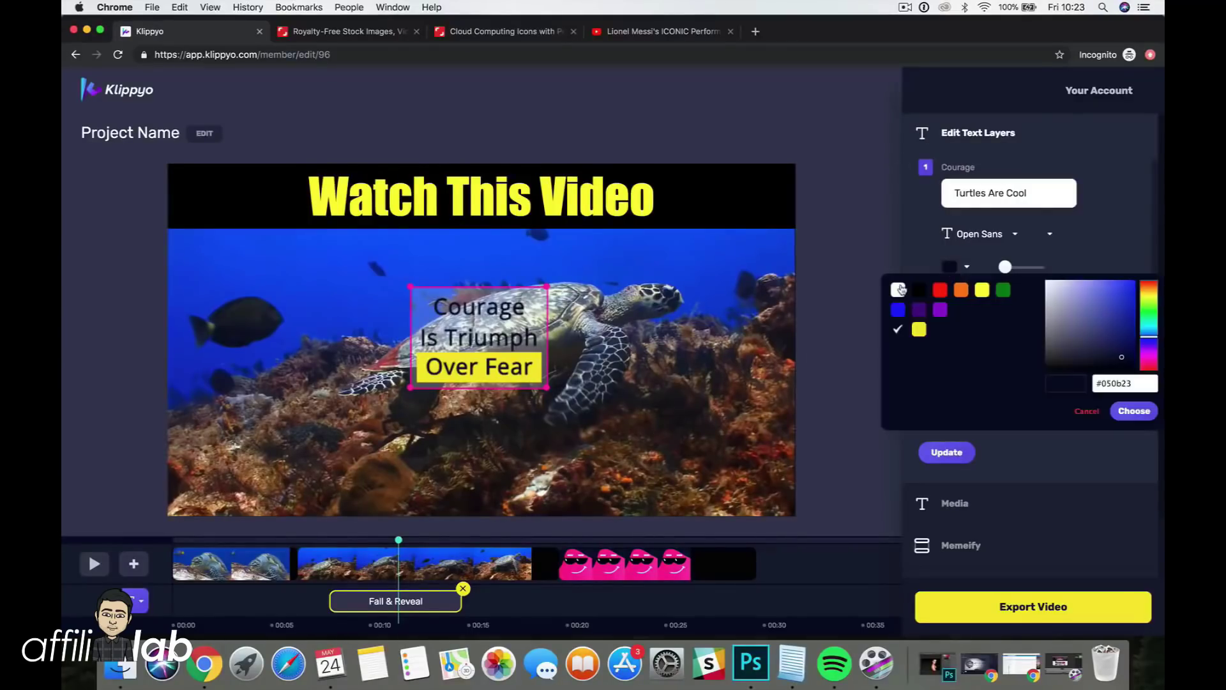
pyautogui.click(899, 289)
pyautogui.click(1134, 411)
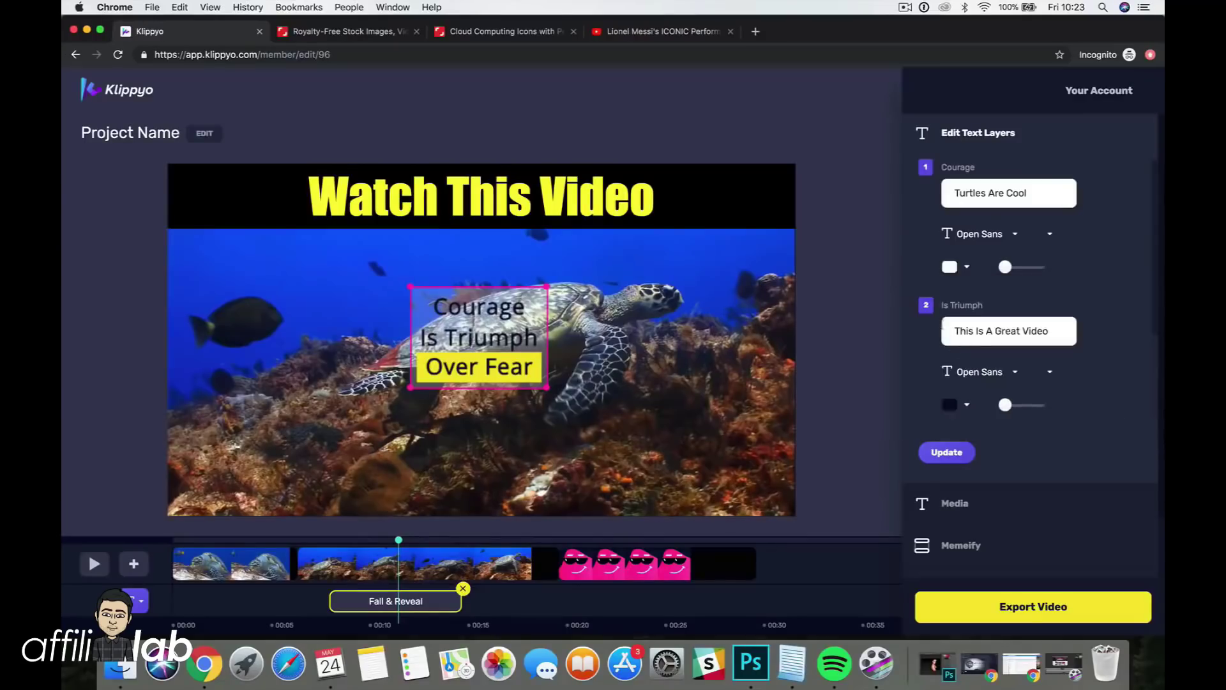
pyautogui.click(953, 409)
pyautogui.click(898, 426)
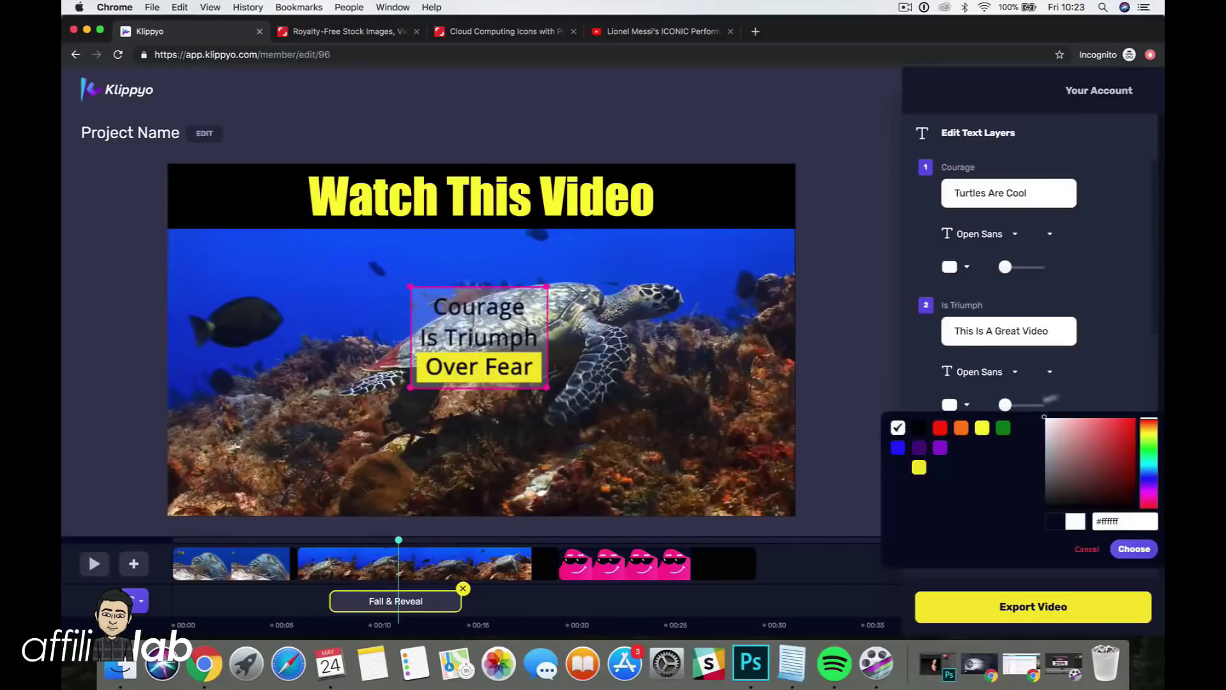
pyautogui.click(1117, 378)
# Replace 'Over Fear' on line three with 'Thanks For Watching' and make it white
pyautogui.scroll(-3, 1118, 378)
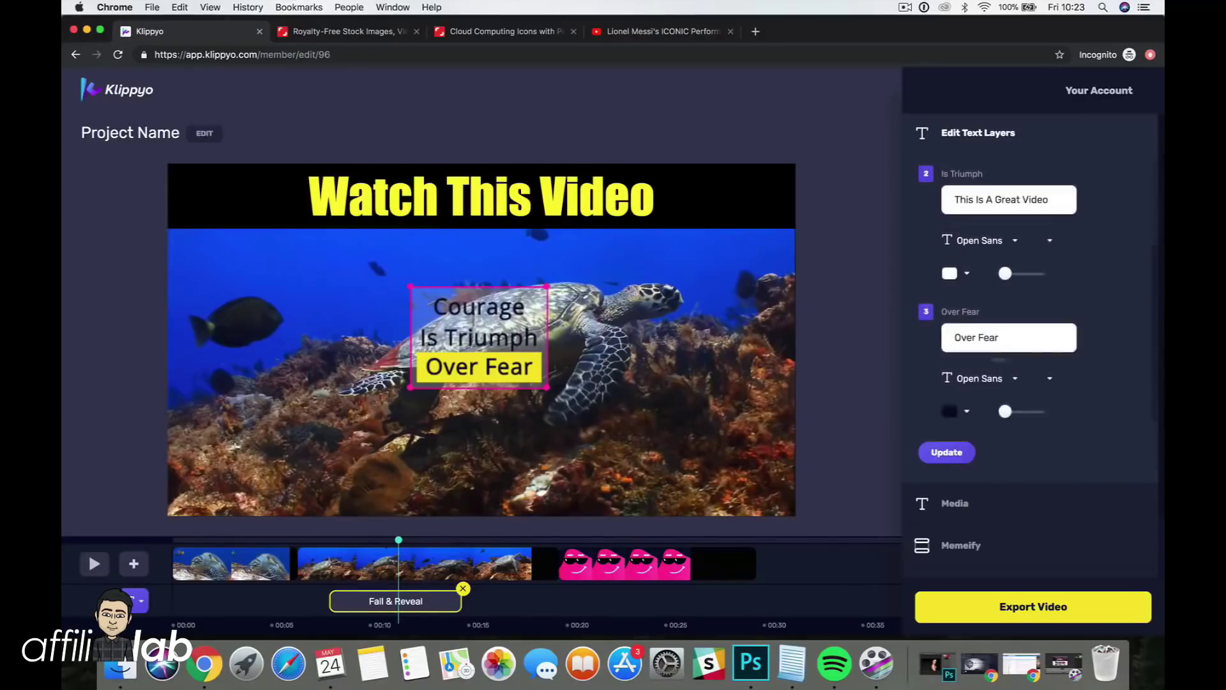
pyautogui.moveTo(1012, 342); pyautogui.dragTo(952, 338)
pyautogui.write('Thanks For Warching')
pyautogui.click(950, 411)
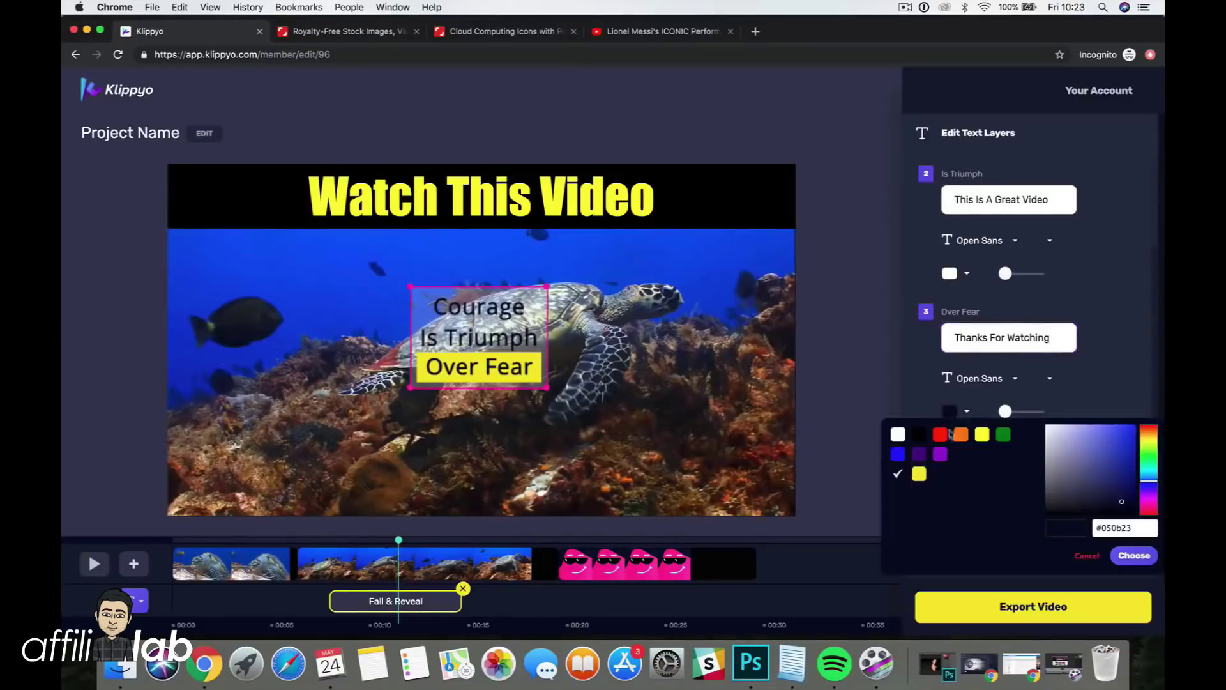
pyautogui.click(898, 435)
pyautogui.click(1134, 556)
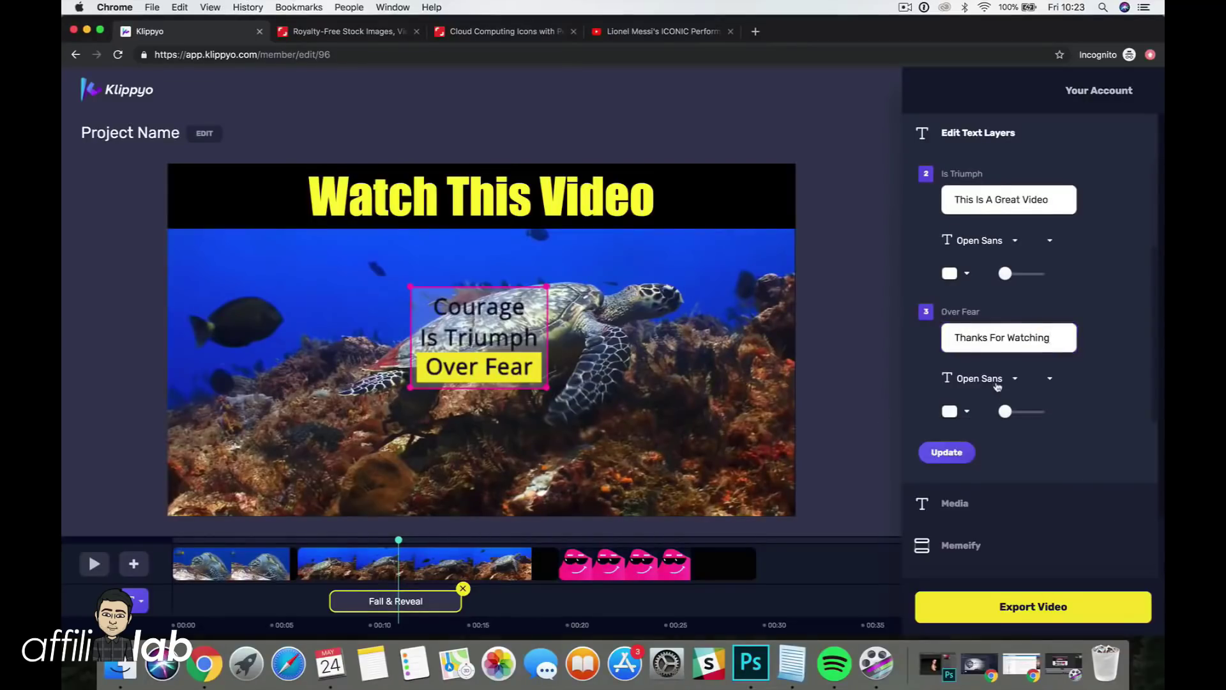
# Keep Open Sans for line three, apply the text changes and play the preview
pyautogui.click(998, 386)
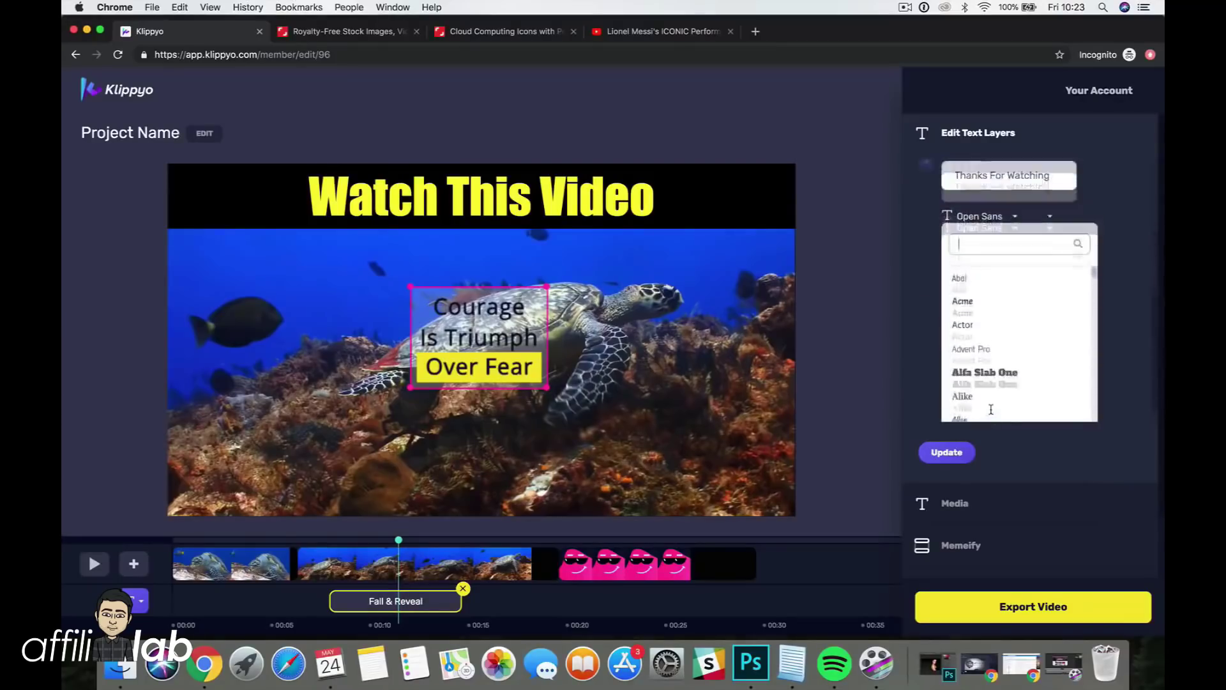
pyautogui.click(929, 469)
pyautogui.click(951, 452)
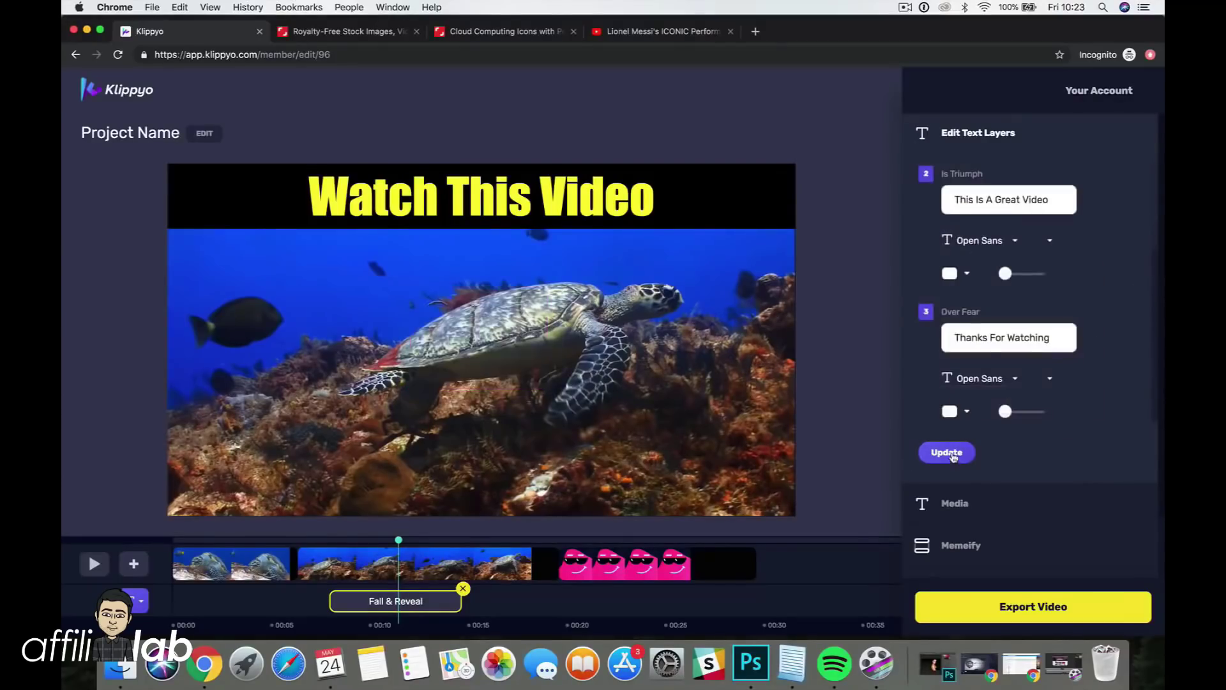
pyautogui.click(331, 542)
pyautogui.click(94, 563)
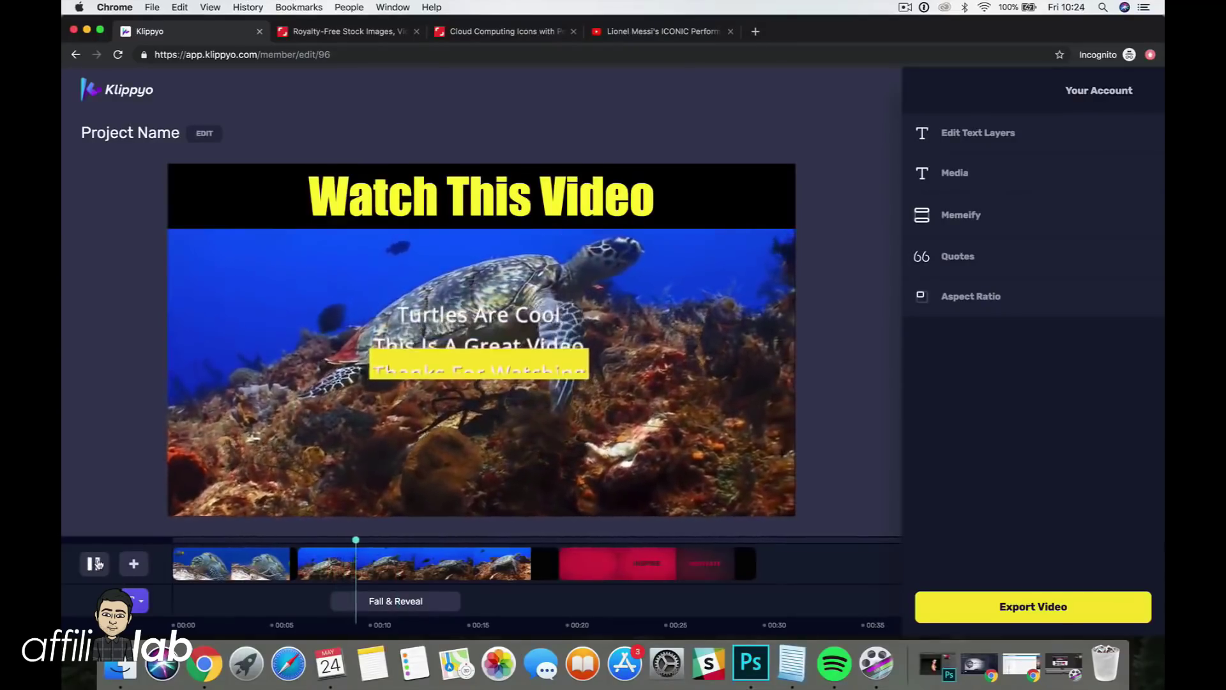
# Enlarge the Fall & Reveal text box, move it lower, and check the result in preview
pyautogui.click(95, 564)
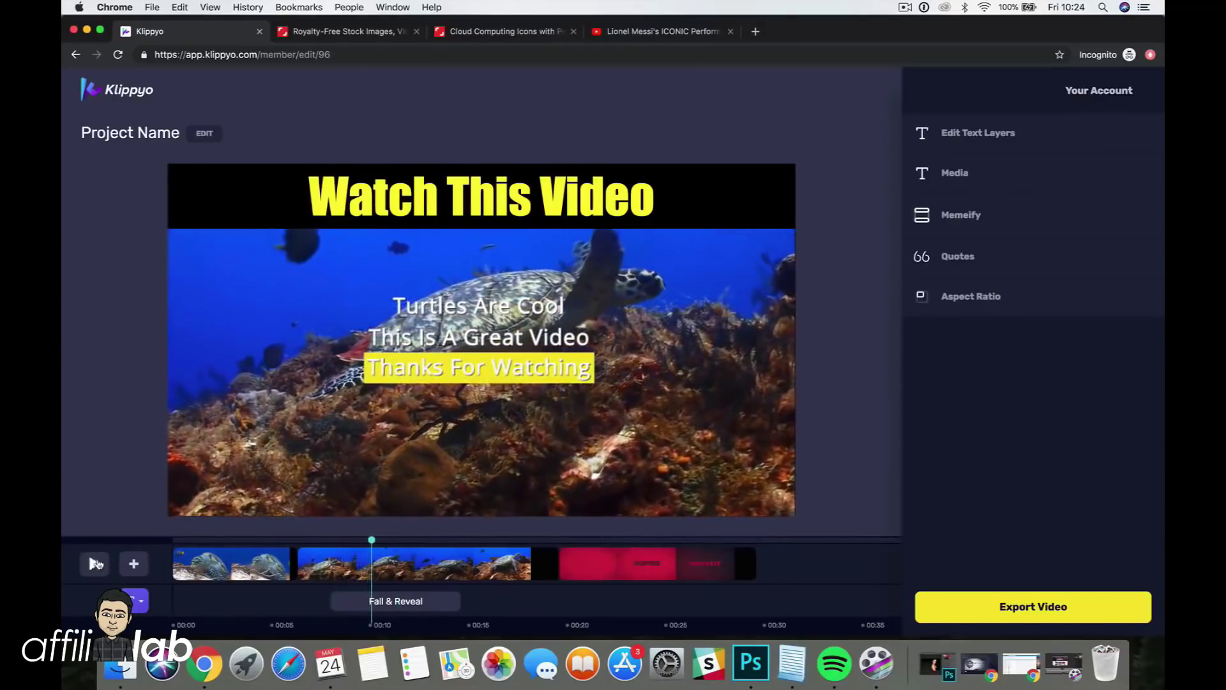
pyautogui.click(413, 603)
pyautogui.moveTo(602, 390); pyautogui.dragTo(543, 418)
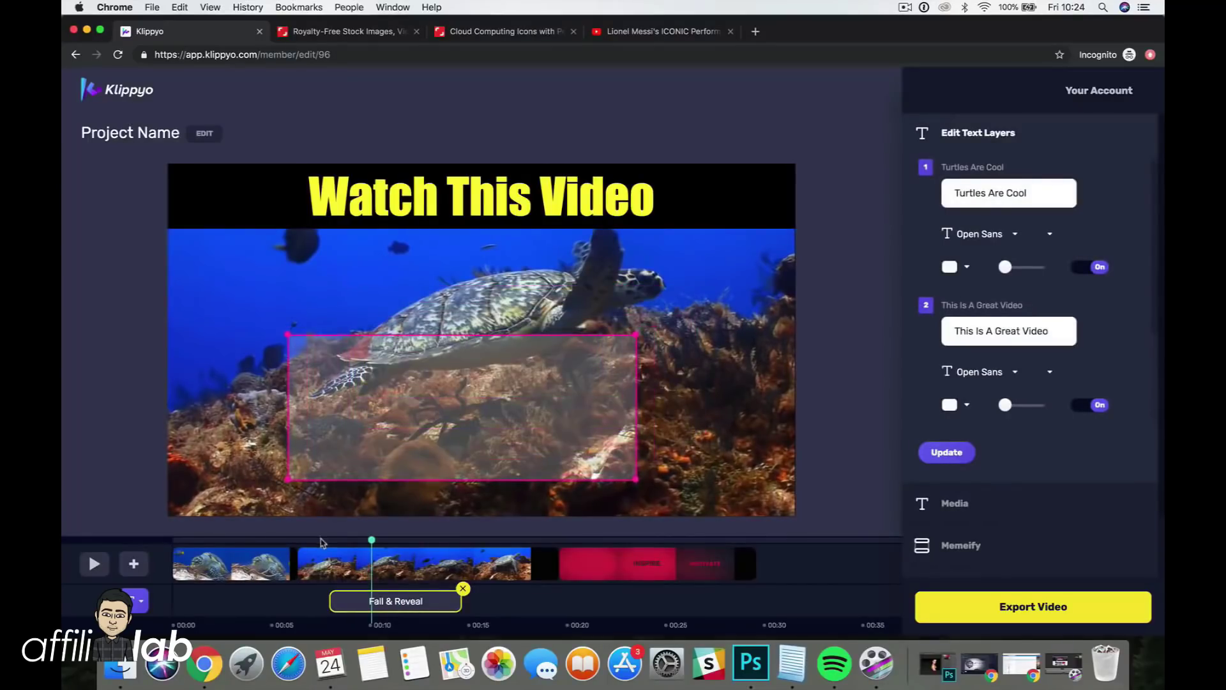
pyautogui.click(94, 564)
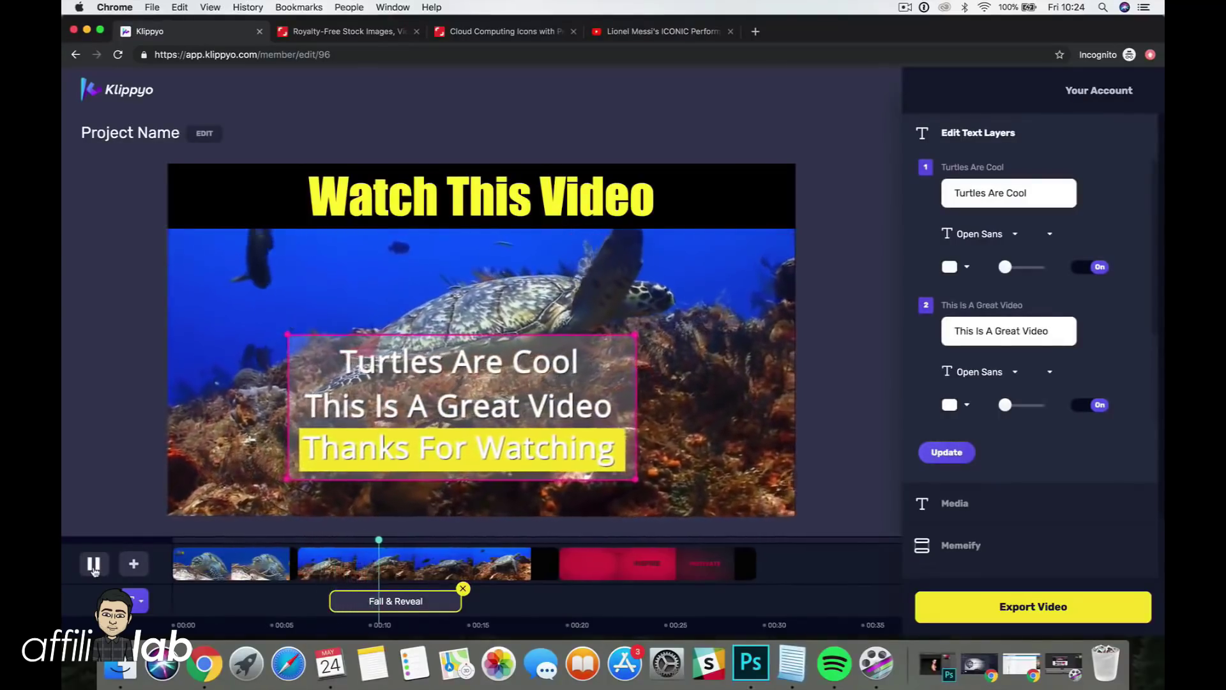
pyautogui.click(94, 564)
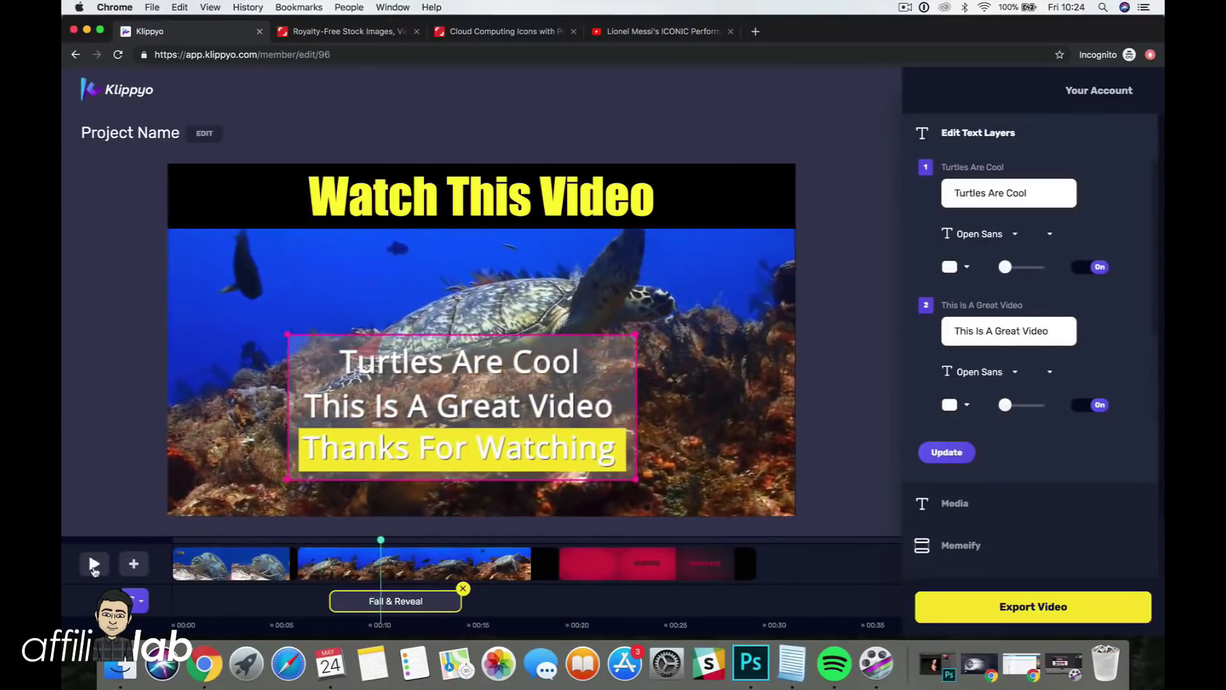
pyautogui.click(134, 573)
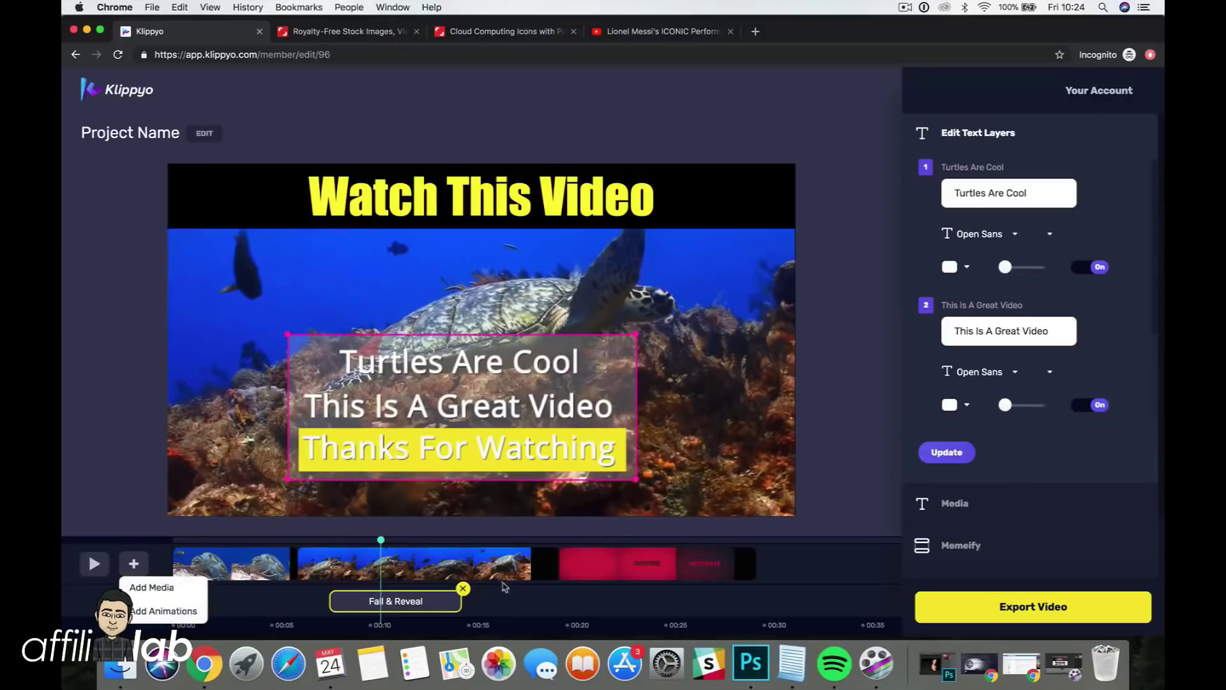
# Search the stock audio for fish and add the 'Uplifting and Inspiring World' track
pyautogui.click(163, 586)
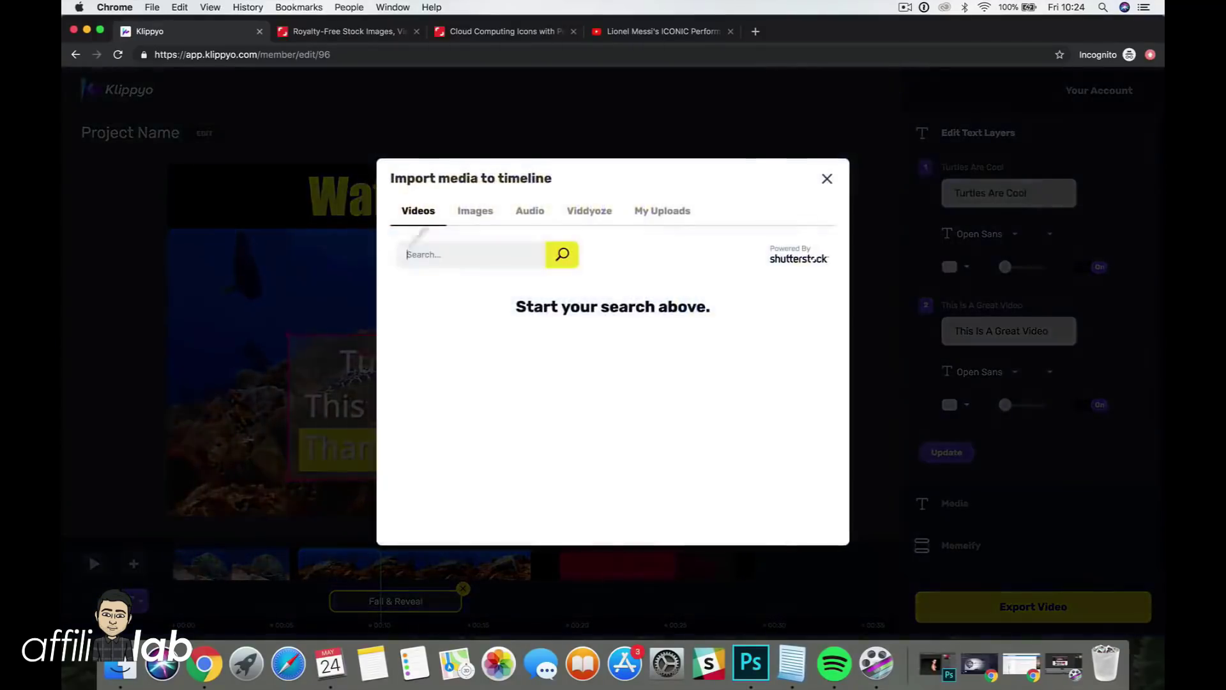
pyautogui.click(533, 213)
pyautogui.click(482, 249)
pyautogui.write('fish')
pyautogui.press('Return')
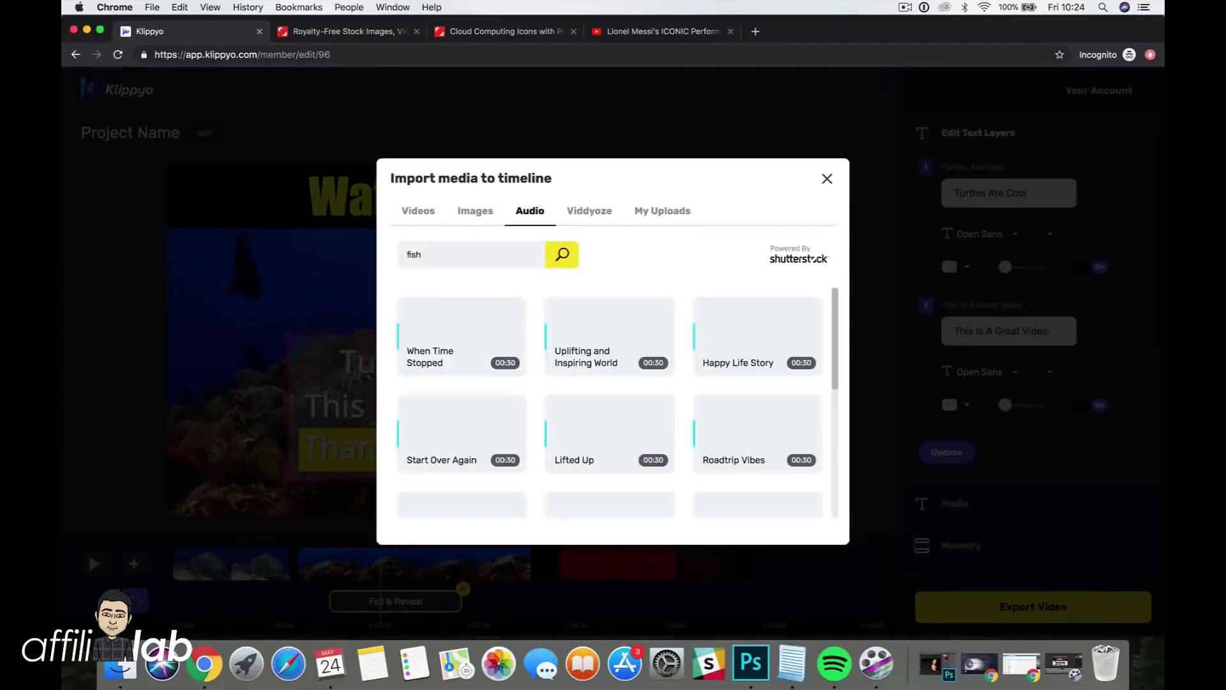
pyautogui.moveTo(573, 418)
pyautogui.moveTo(582, 336)
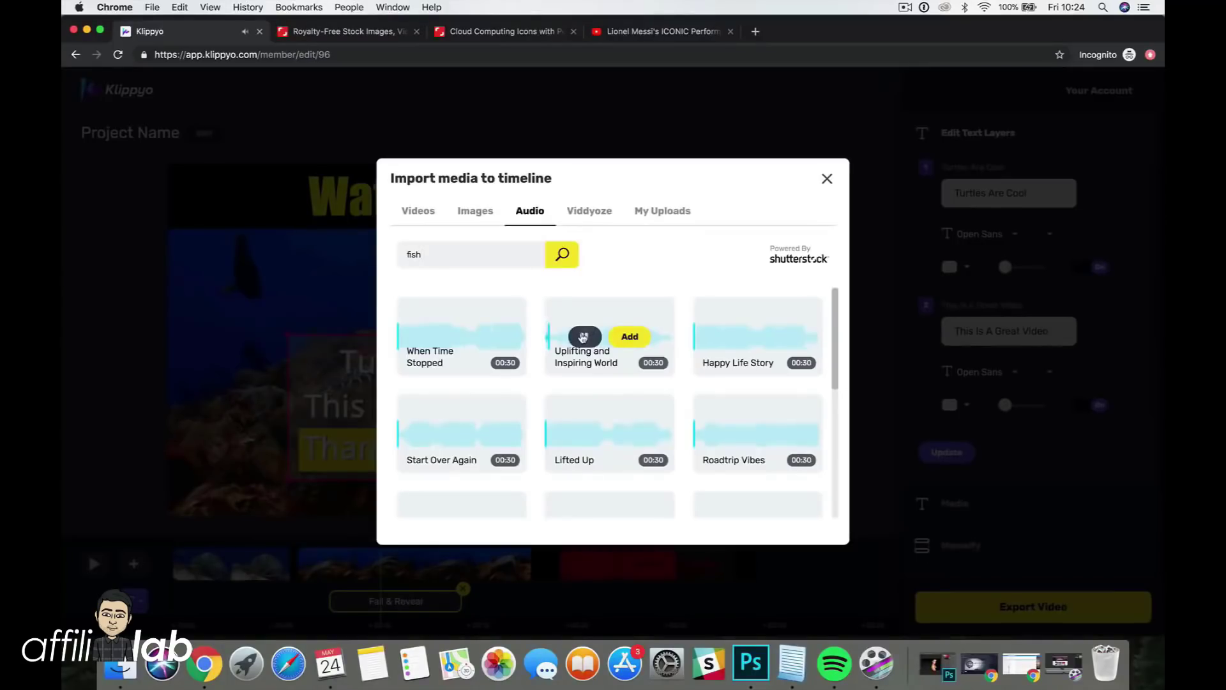
pyautogui.click(628, 337)
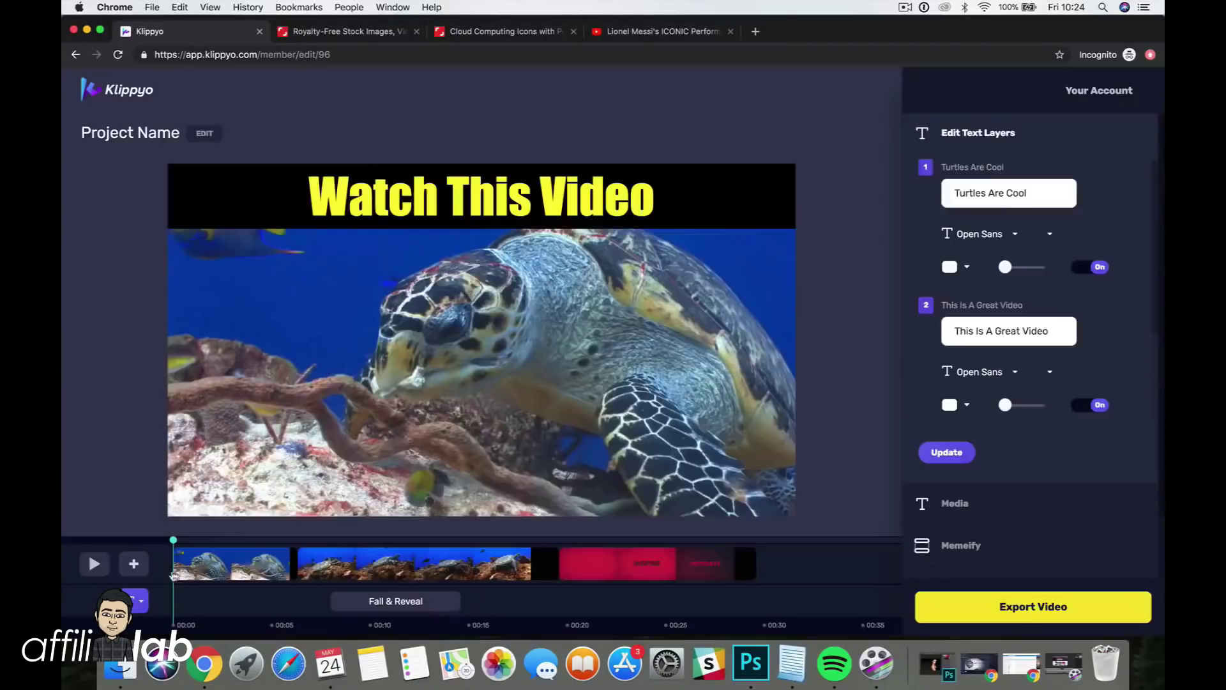
# Show the music track on the timeline, play the video, then jump to the CREATE outro at 00:20
pyautogui.click(136, 598)
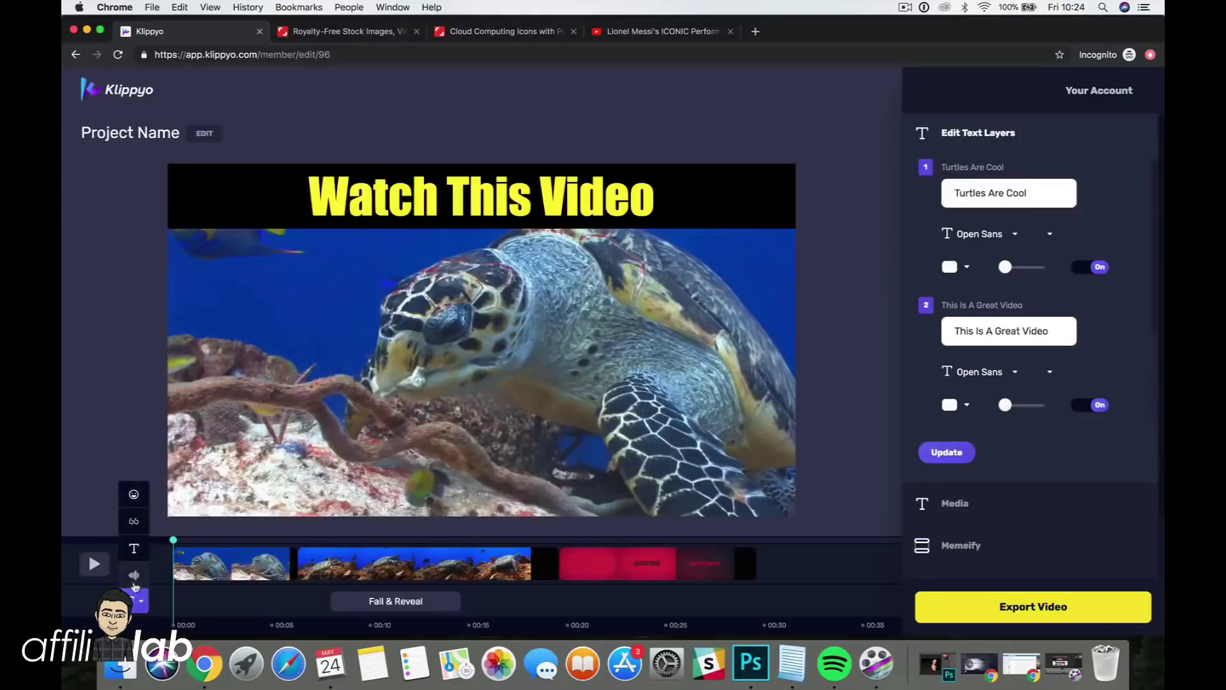
pyautogui.click(135, 576)
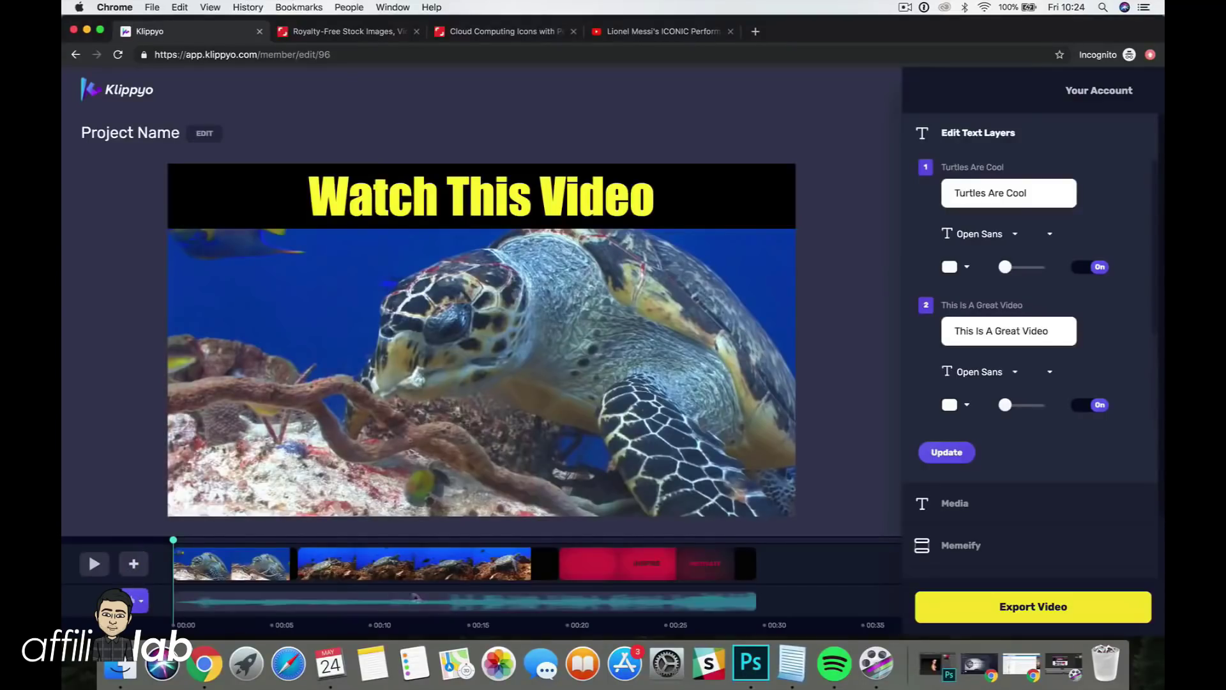
pyautogui.click(103, 568)
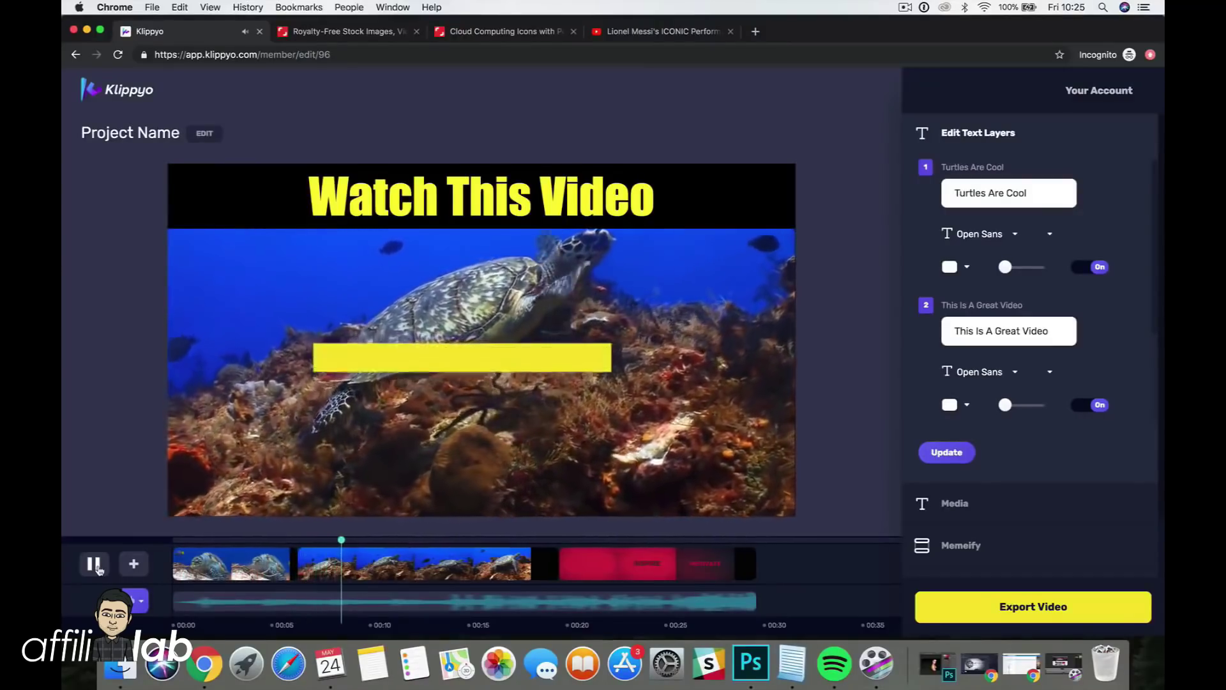
pyautogui.click(94, 564)
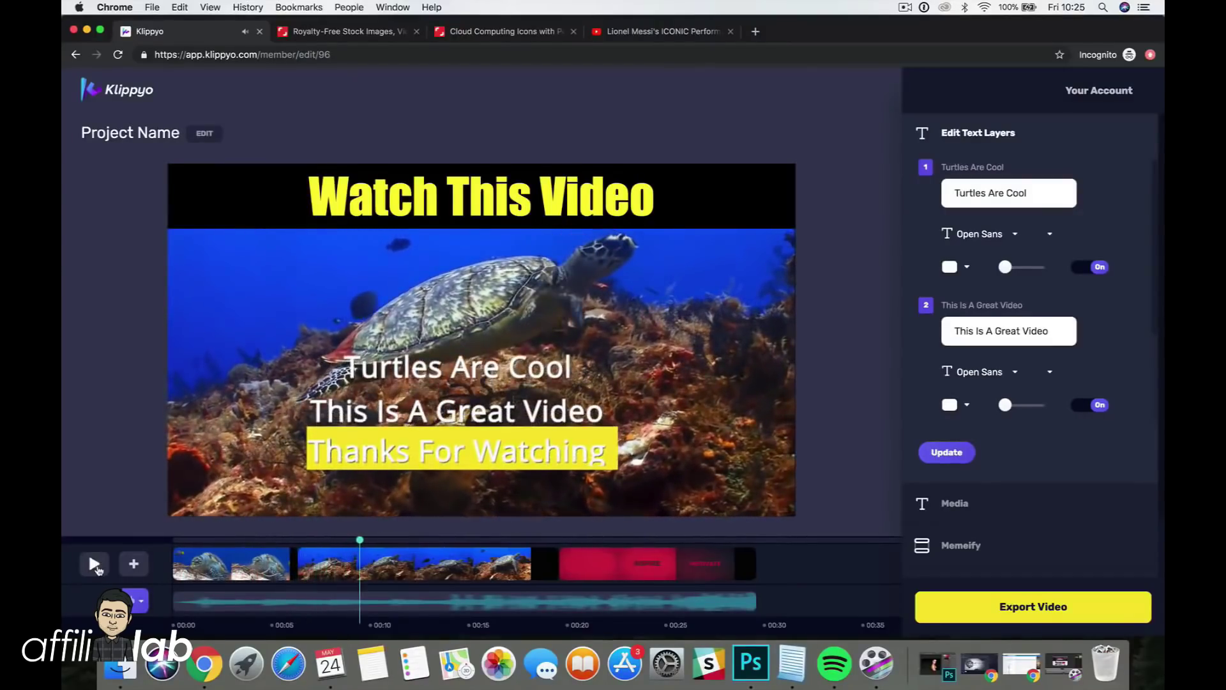
pyautogui.click(588, 541)
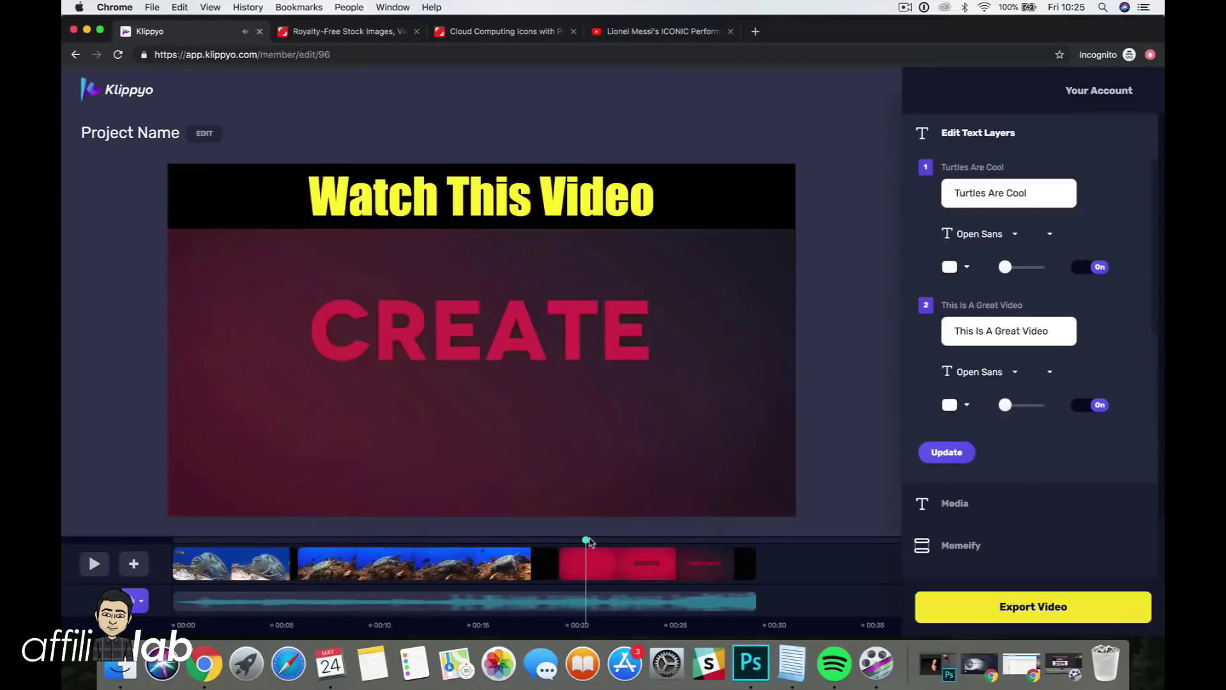
pyautogui.moveTo(647, 569)
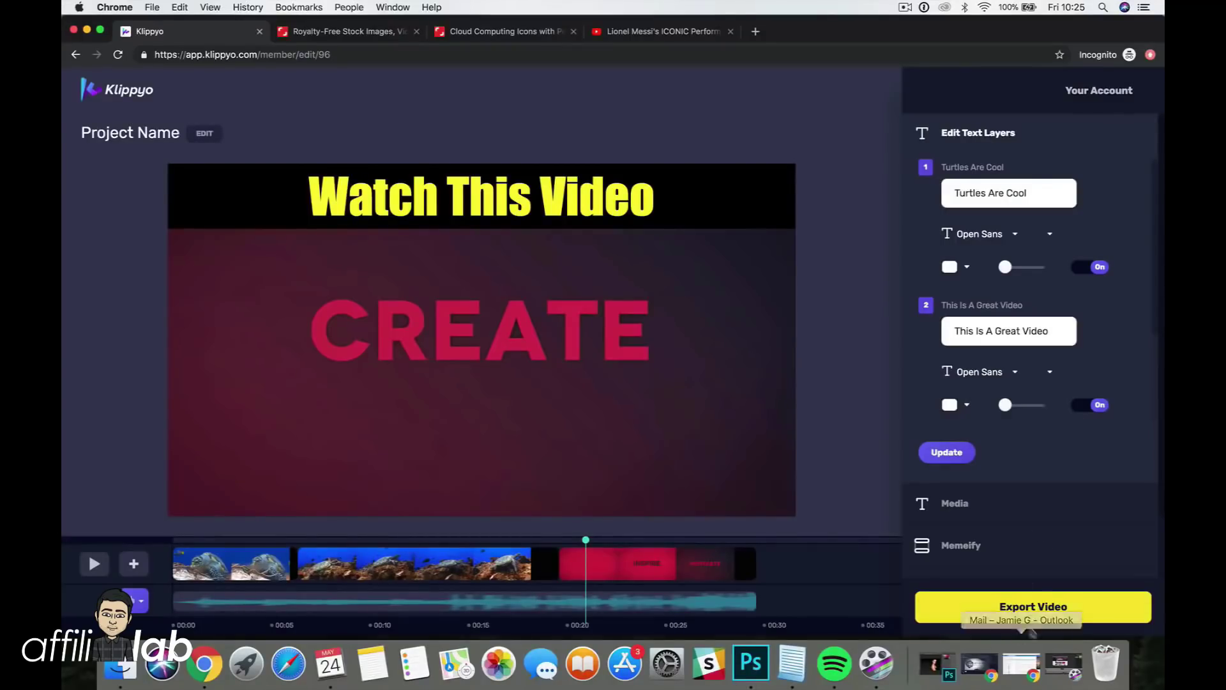
# Dismiss the export settings without exporting and return to the projects library
pyautogui.click(1026, 608)
pyautogui.click(1027, 607)
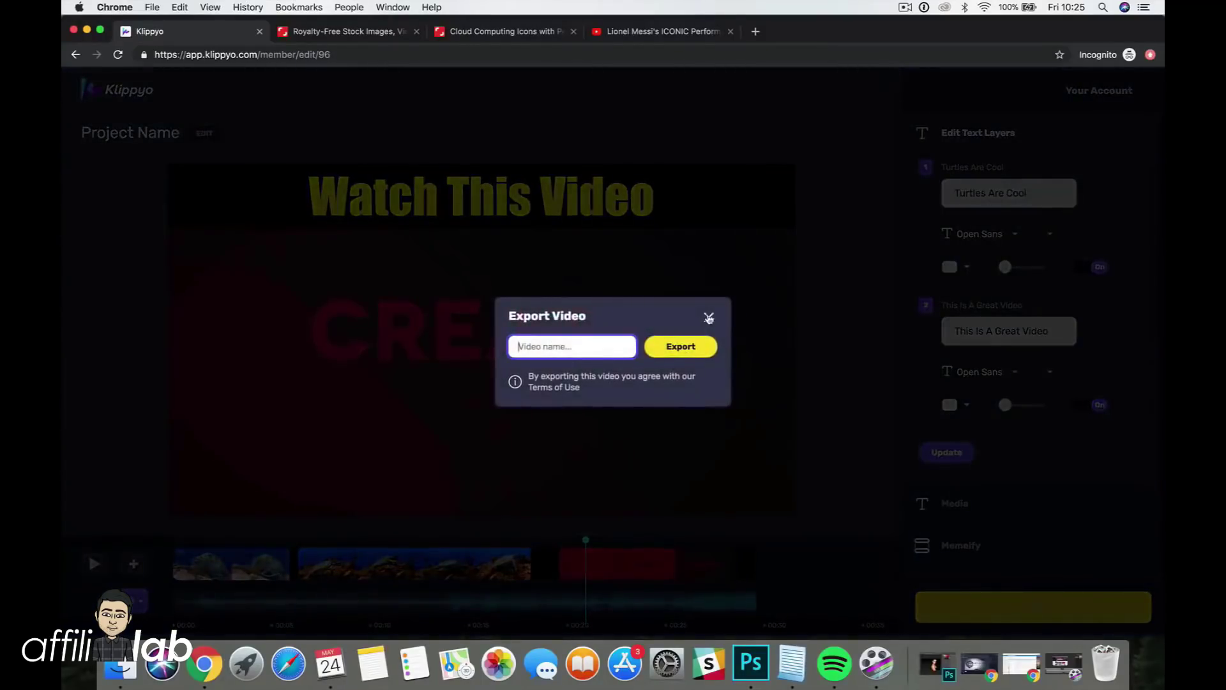
pyautogui.click(708, 318)
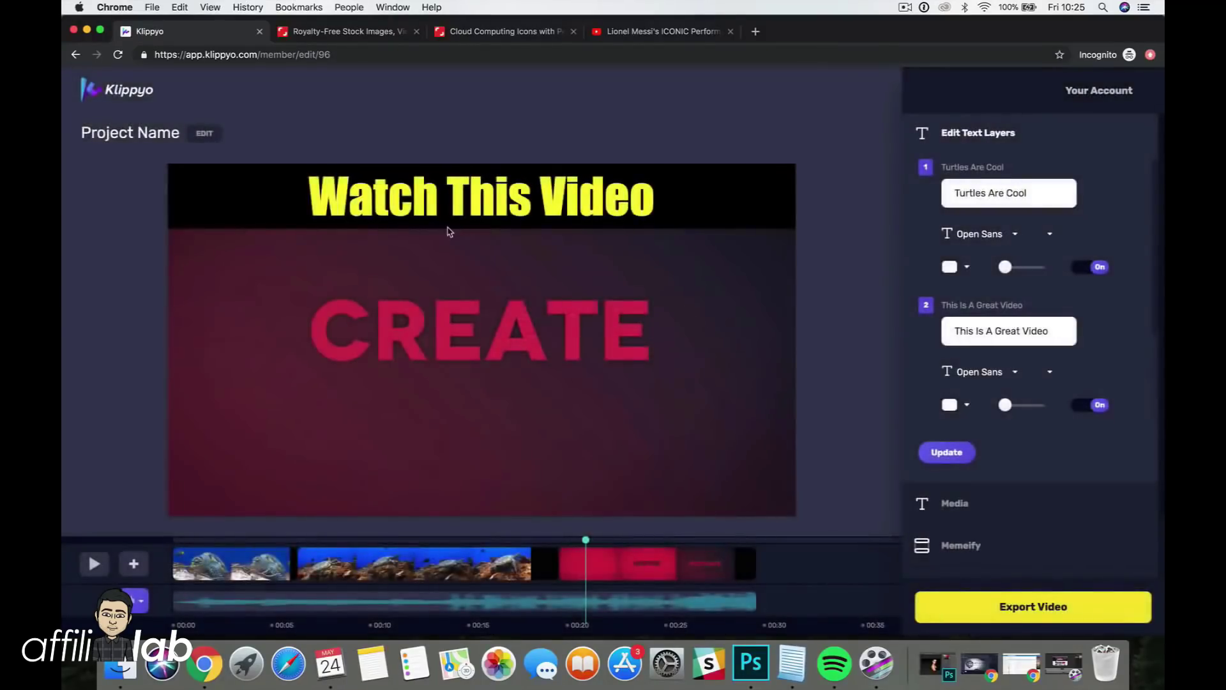
pyautogui.click(108, 86)
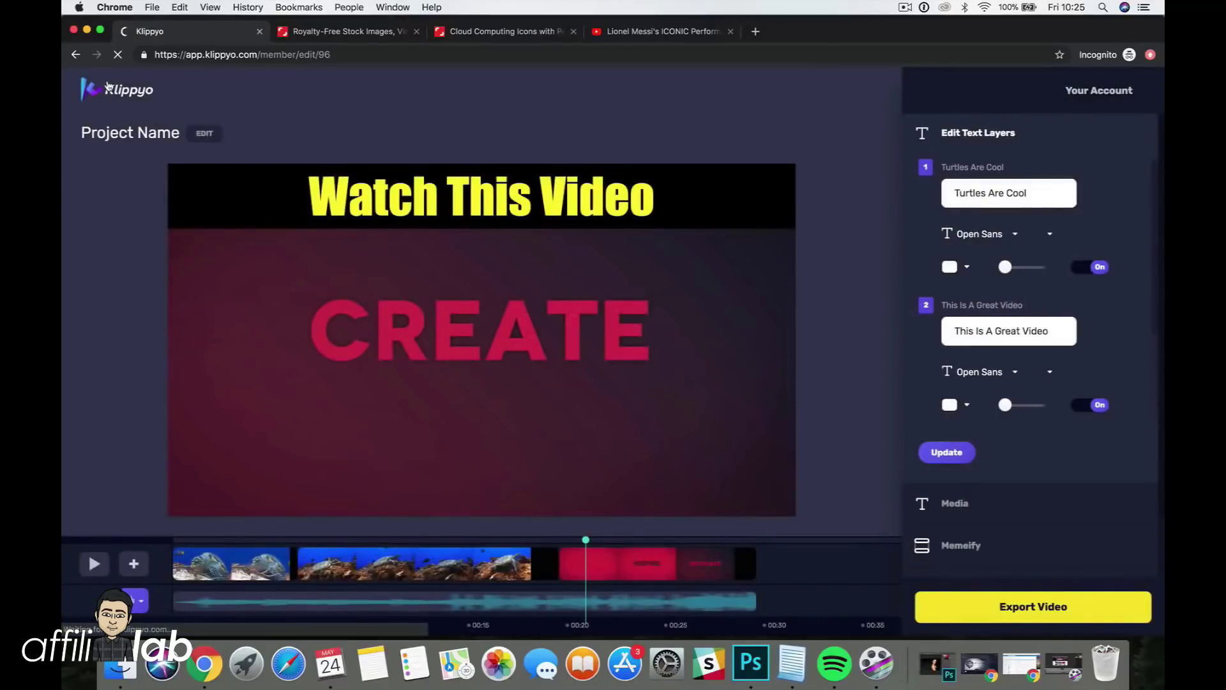